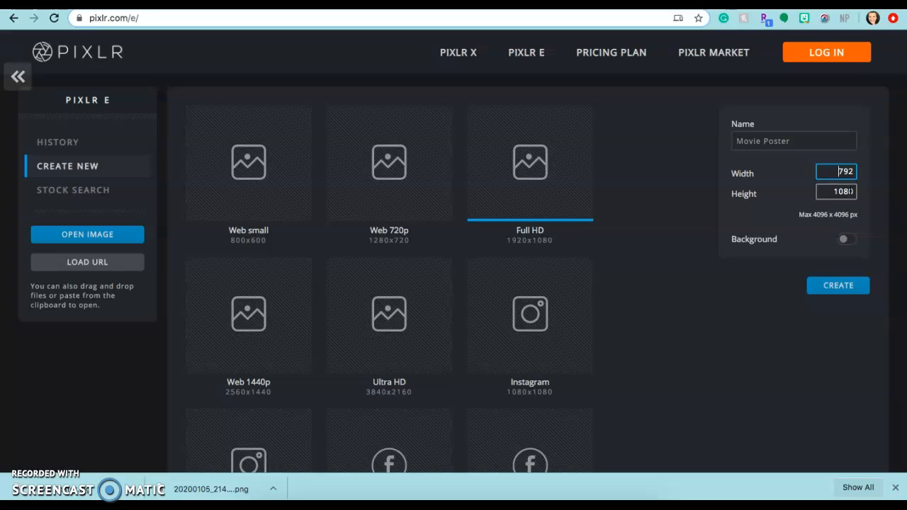
Create a blank 792 × 1080 px image named "Movie Poster" with no background.
left_click(99, 244)
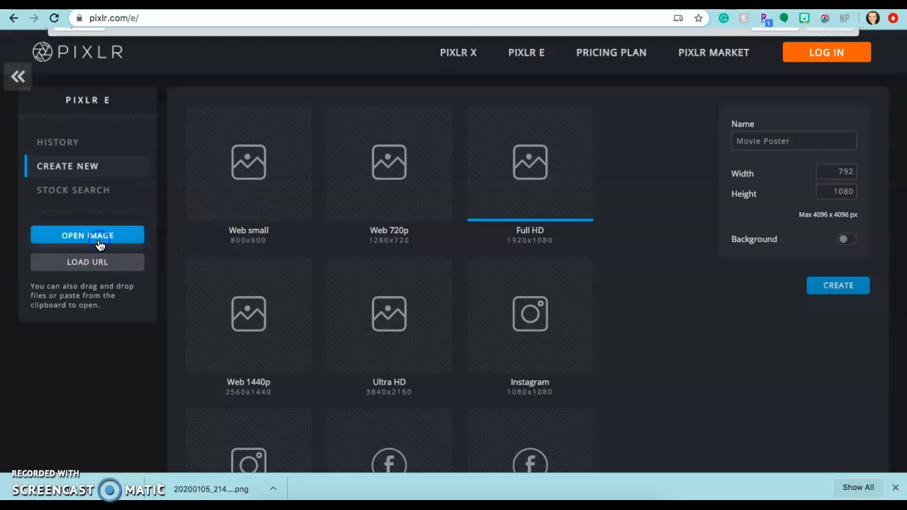
left_click(775, 375)
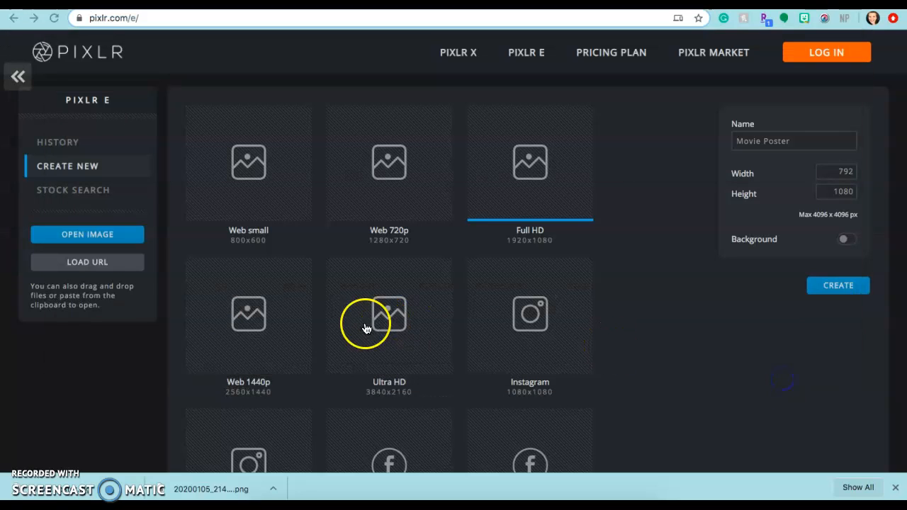
left_click(829, 285)
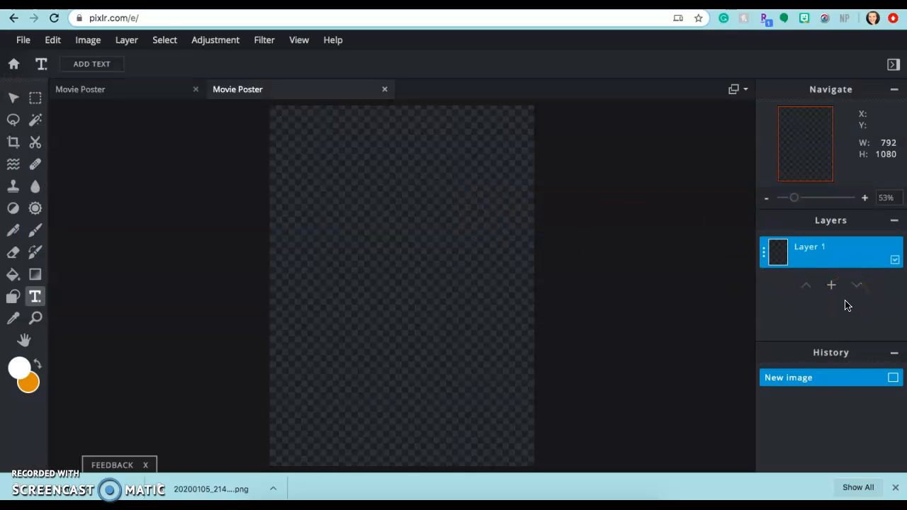
Add the Something Borrowed poster image to the current document as a new layer.
mouse_move(765, 498)
left_mouse_down()
mouse_move(543, 364)
mouse_move(460, 348)
mouse_move(767, 496)
left_mouse_up()
left_click_drag(211, 489, 444, 265)
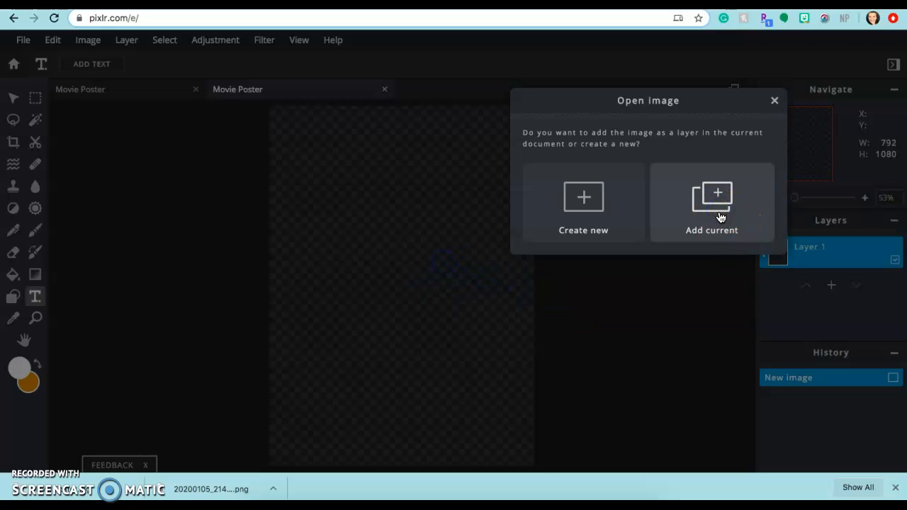
left_click(718, 214)
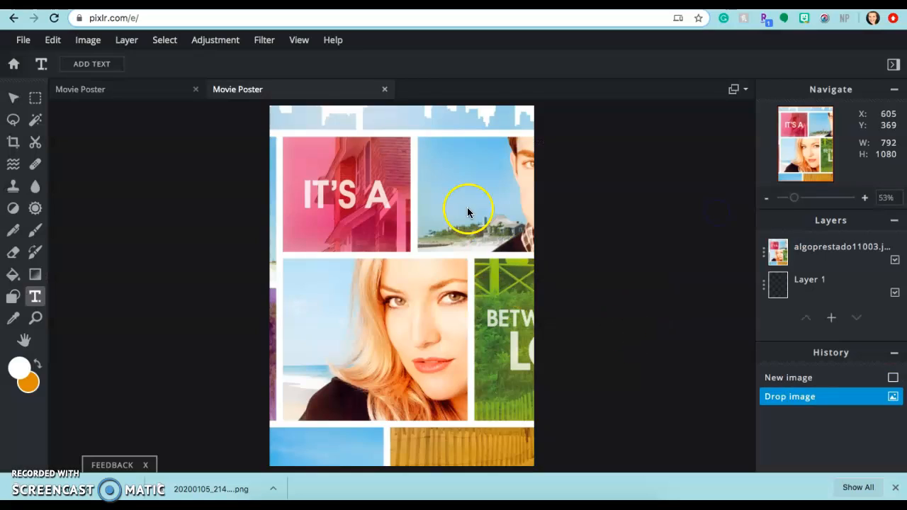
left_click(370, 203)
left_click(659, 226)
left_click_drag(805, 251, 460, 276)
left_click(376, 215)
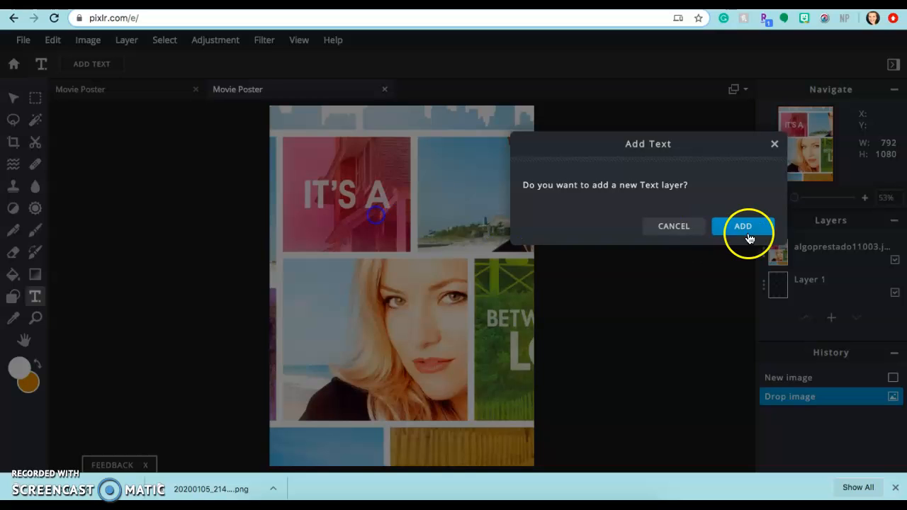
left_click(669, 227)
Scale the poster image layer down to about 770 × 1140 px and align it with the canvas's upper edge.
left_click(816, 248)
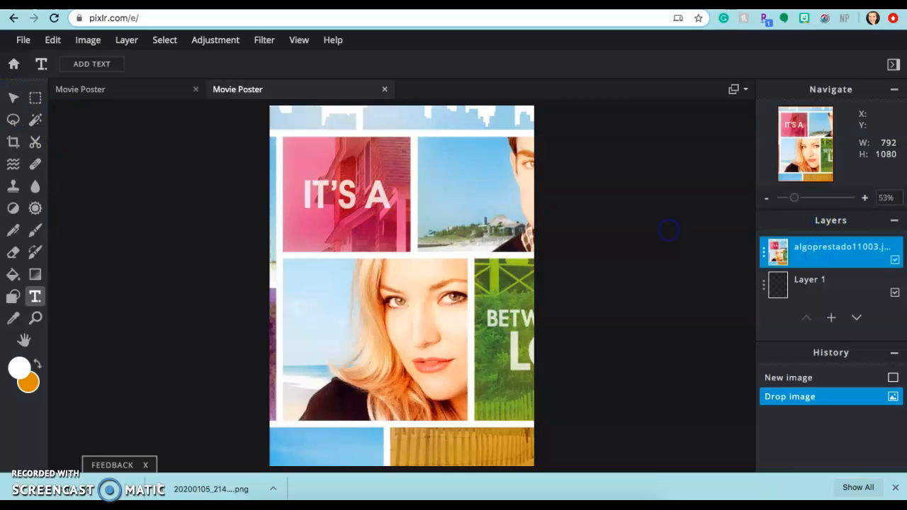
left_click(10, 99)
left_click_drag(291, 227, 361, 268)
left_click_drag(298, 121, 510, 299)
left_click_drag(637, 449, 406, 120)
left_click_drag(277, 106, 330, 193)
left_click_drag(449, 239, 398, 177)
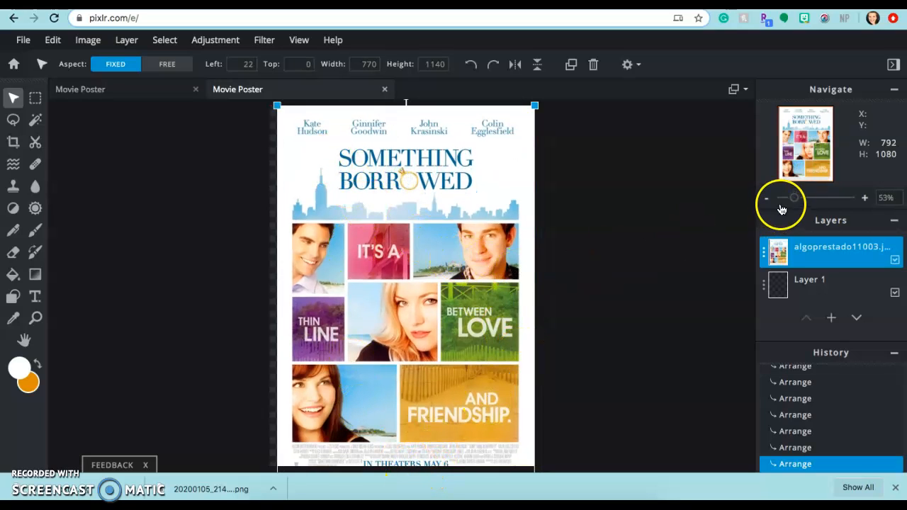
Shrink the poster image slightly more and centre it so its full height fits inside the canvas.
left_click_drag(791, 199, 789, 198)
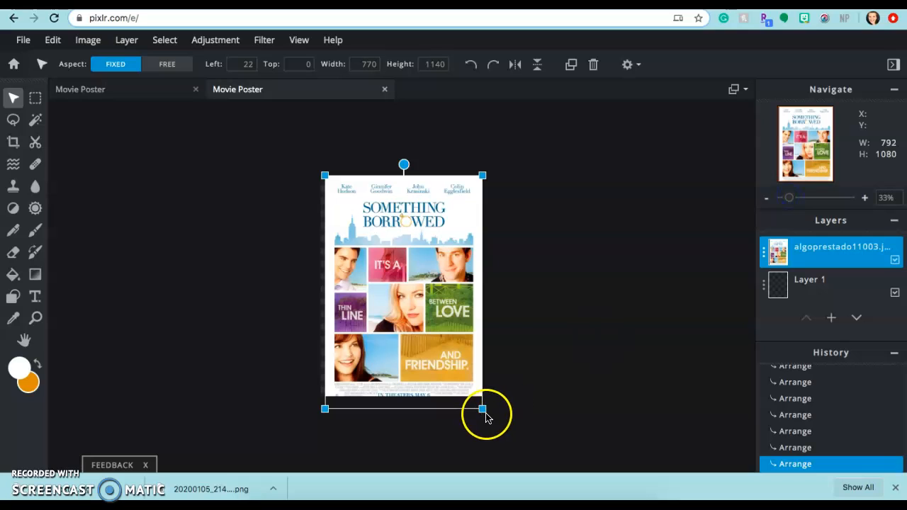
mouse_move(482, 409)
left_mouse_down()
mouse_move(466, 401)
mouse_move(475, 406)
left_mouse_up()
left_click_drag(422, 326, 425, 324)
left_click(506, 350)
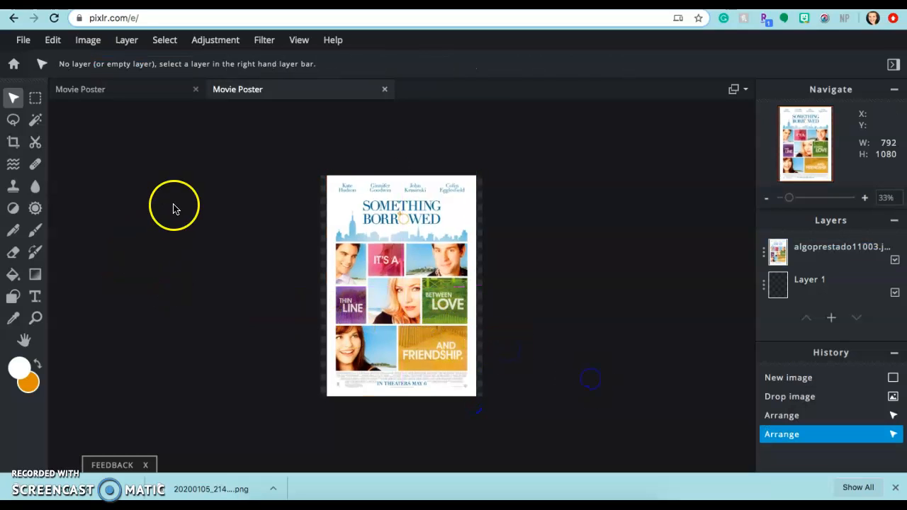
Fill Layer 1 with white to make a solid background behind the poster.
left_click(814, 280)
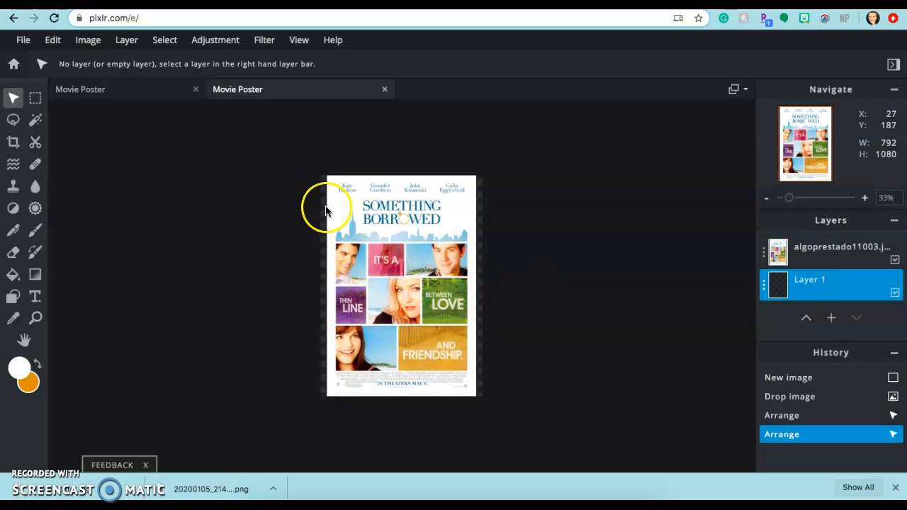
left_click(14, 278)
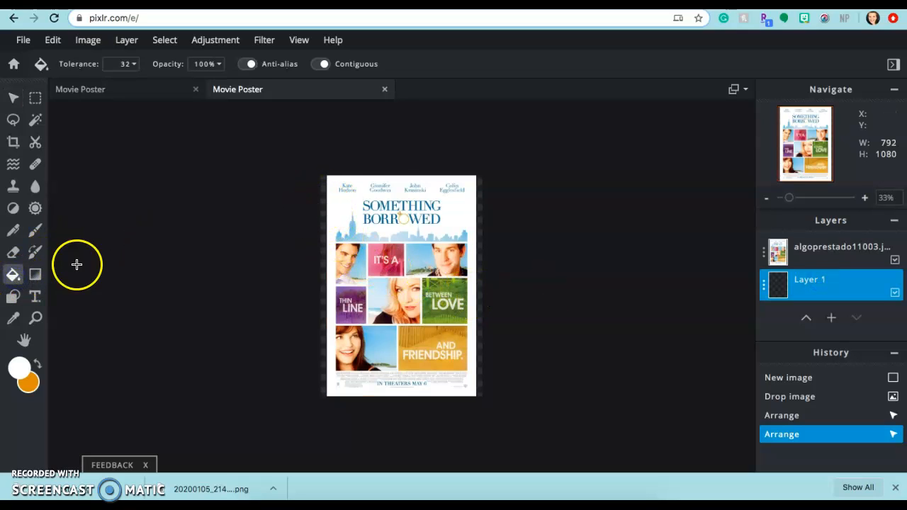
left_click(323, 251)
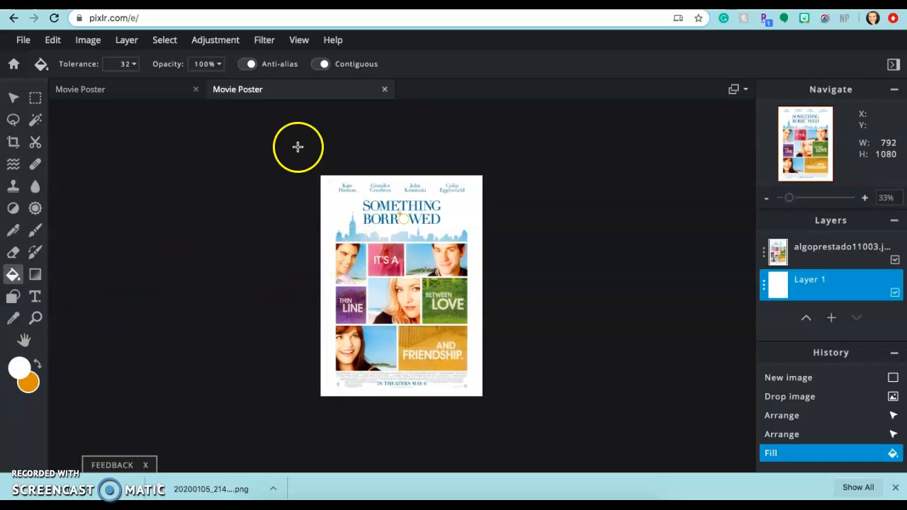
Delete the "SOMETHING BORROWED" title from the poster image layer with a rectangular selection, then deselect.
left_click(35, 98)
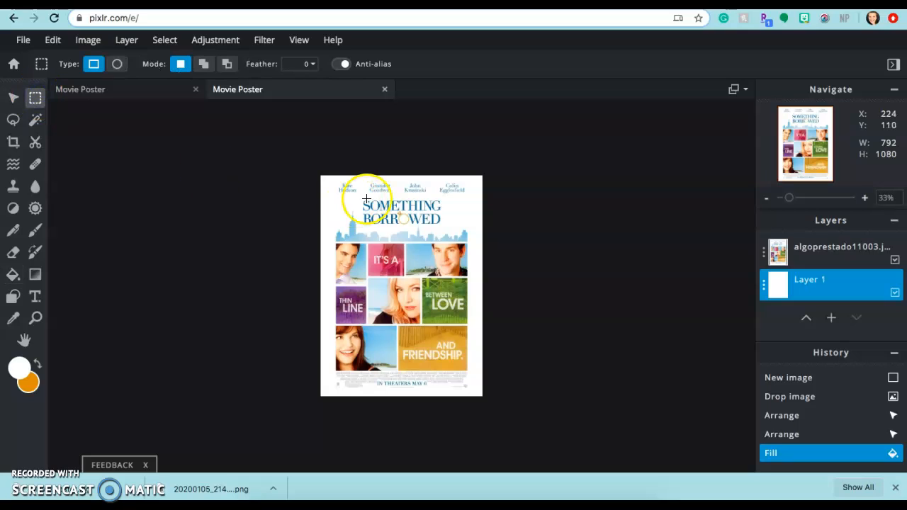
left_click(840, 247)
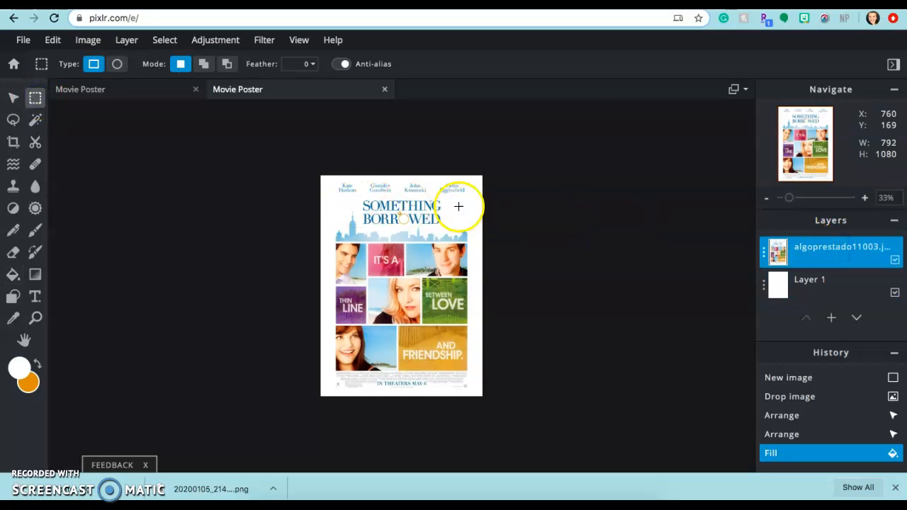
left_click_drag(355, 201, 447, 227)
key("Delete")
left_click(269, 213)
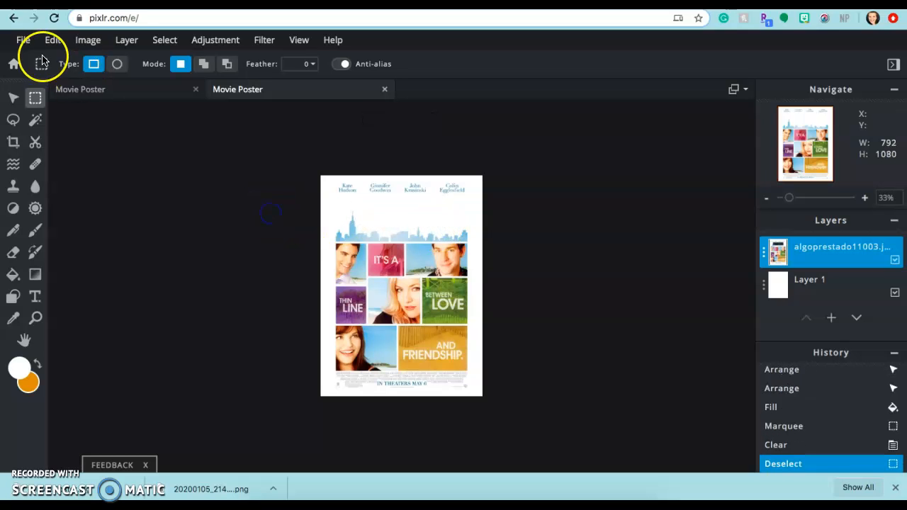
Add a text layer that reads "Age of Ultron".
left_click(35, 297)
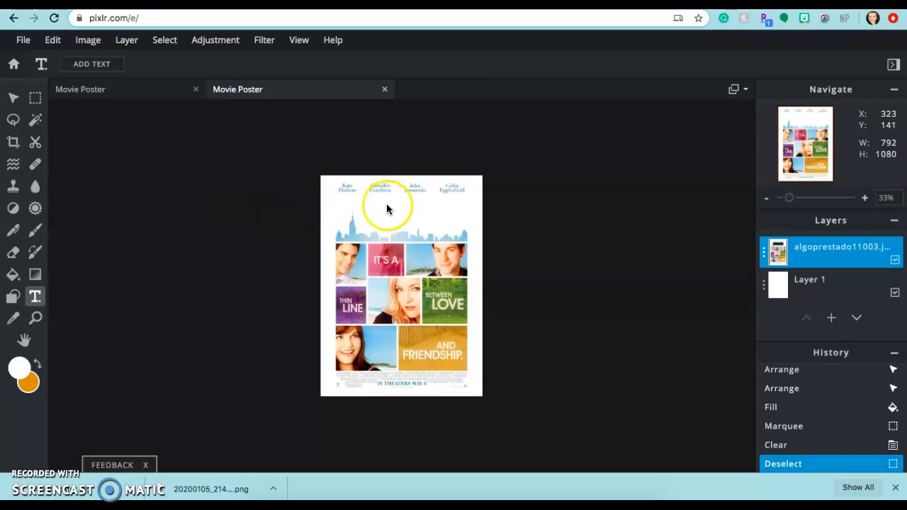
left_click(831, 318)
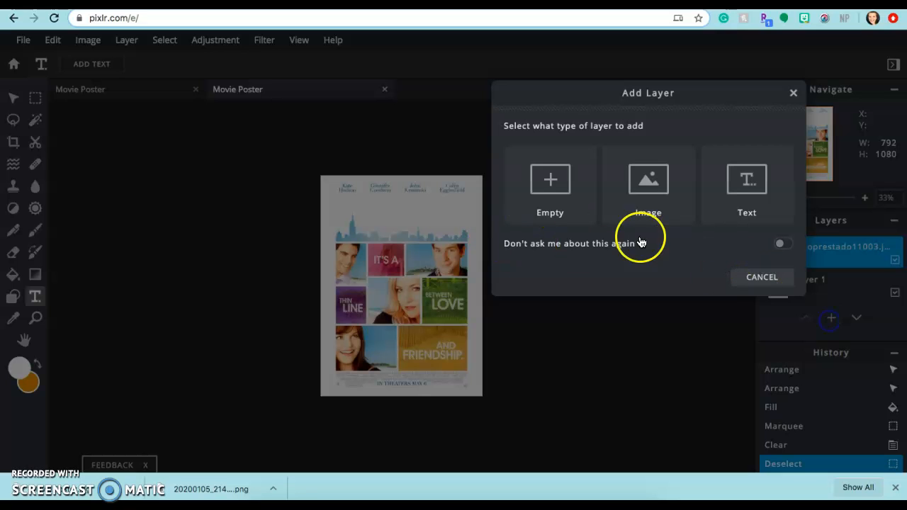
left_click(768, 193)
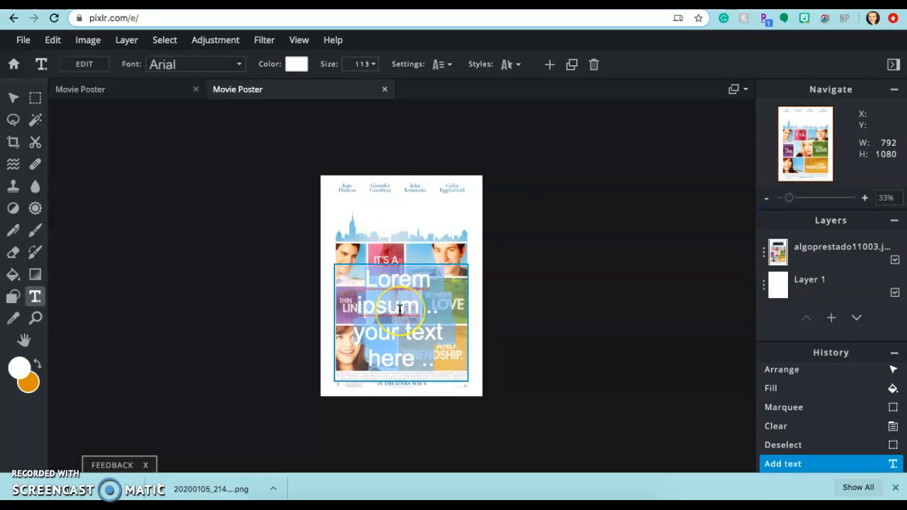
type("Age of Ultron")
left_click(421, 142)
Change the "Age of Ultron" text colour to the blue preset swatch.
left_click(380, 279)
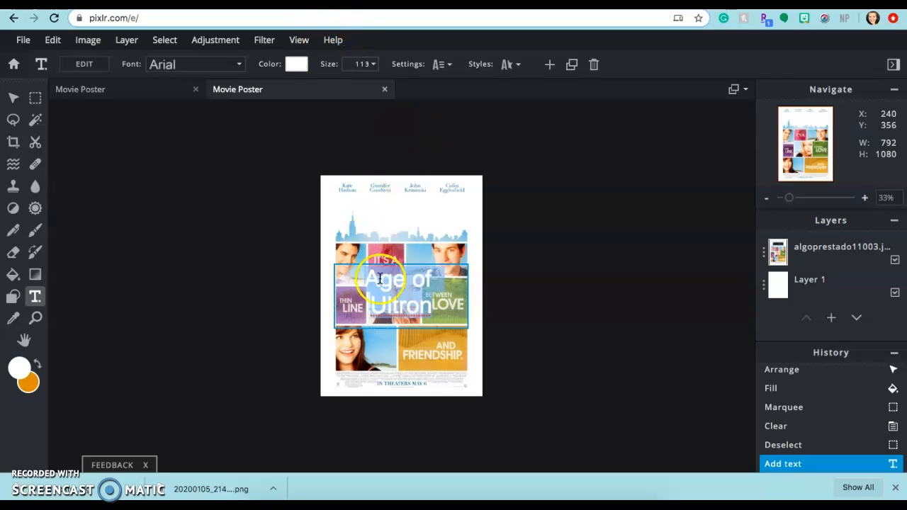
triple_click(393, 302)
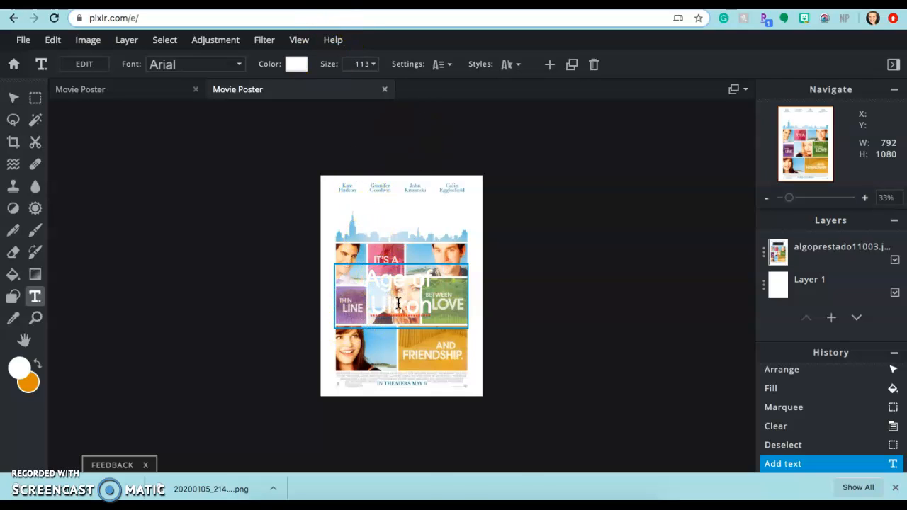
right_click(399, 303)
left_click(395, 310)
left_click(320, 127)
left_click(297, 64)
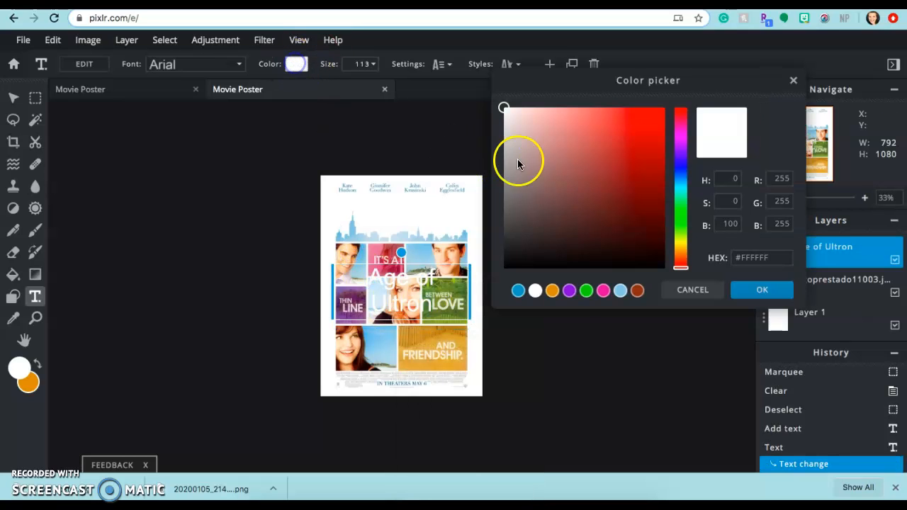
left_click(517, 291)
left_click(776, 289)
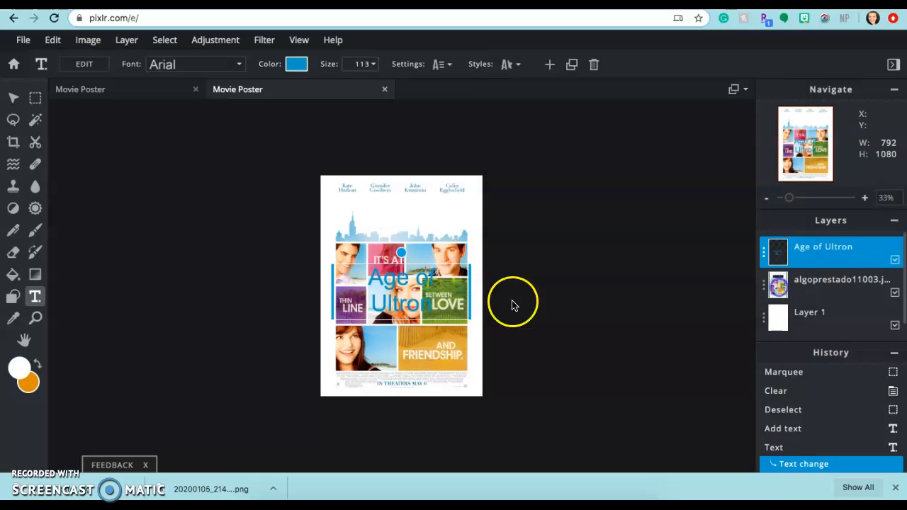
Set the title's font to Boundaries and place it on one line in the blank area above the skyline.
left_click_drag(396, 303, 370, 238)
left_click(239, 64)
left_click(197, 236)
left_click(482, 224)
left_click_drag(450, 213, 461, 217)
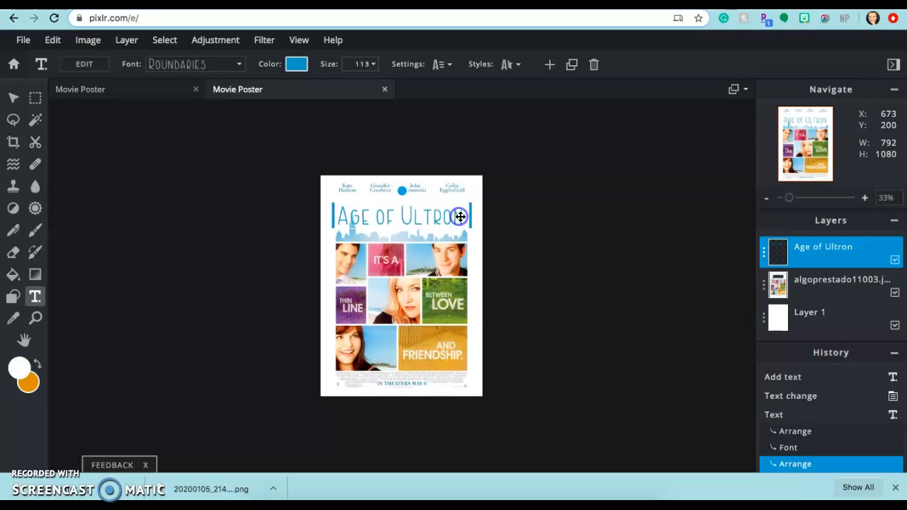
left_click(535, 240)
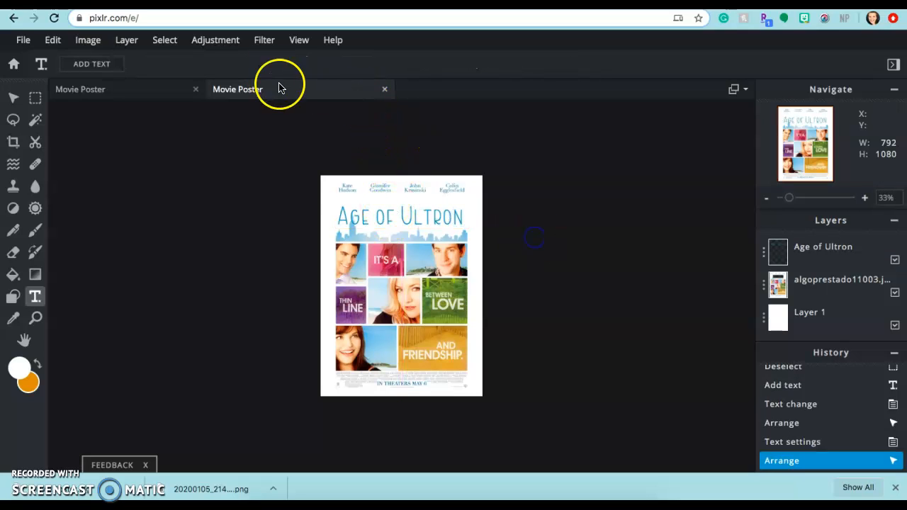
Delete the row of actor names above the title from the poster image layer, using a selection of about 710 × 126 px, and deselect.
left_click(366, 219)
left_click(318, 175)
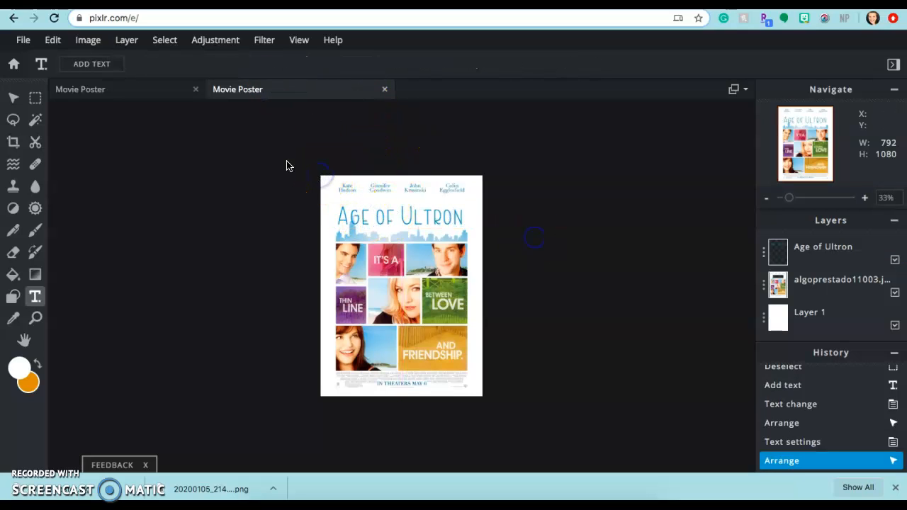
left_click(36, 98)
left_click_drag(328, 176, 388, 202)
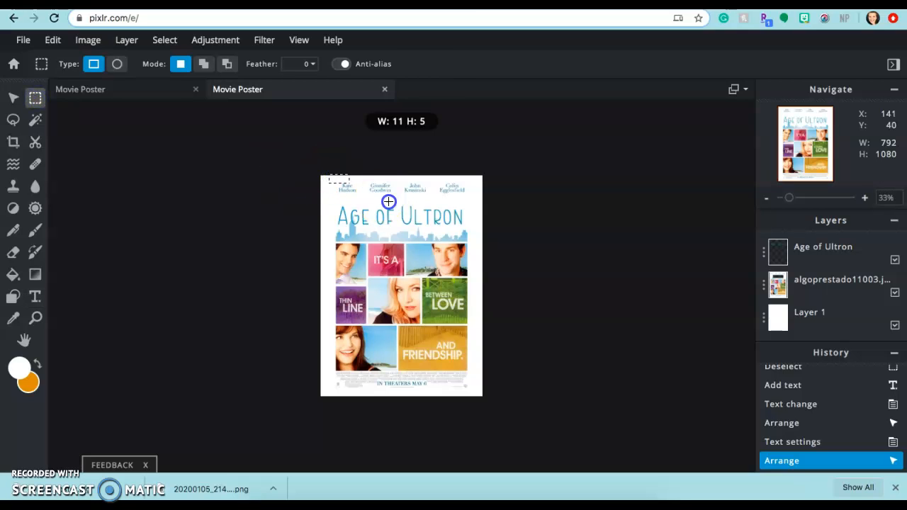
left_click_drag(474, 201, 474, 201)
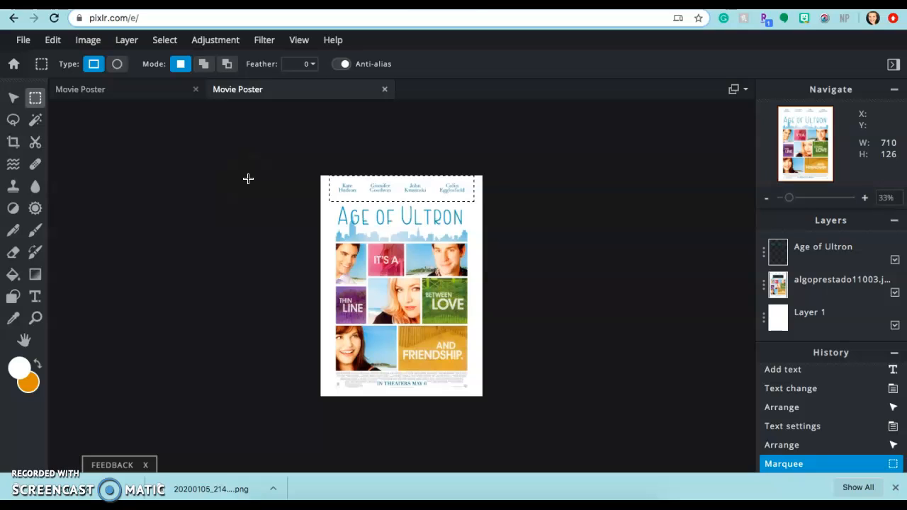
left_click(784, 298)
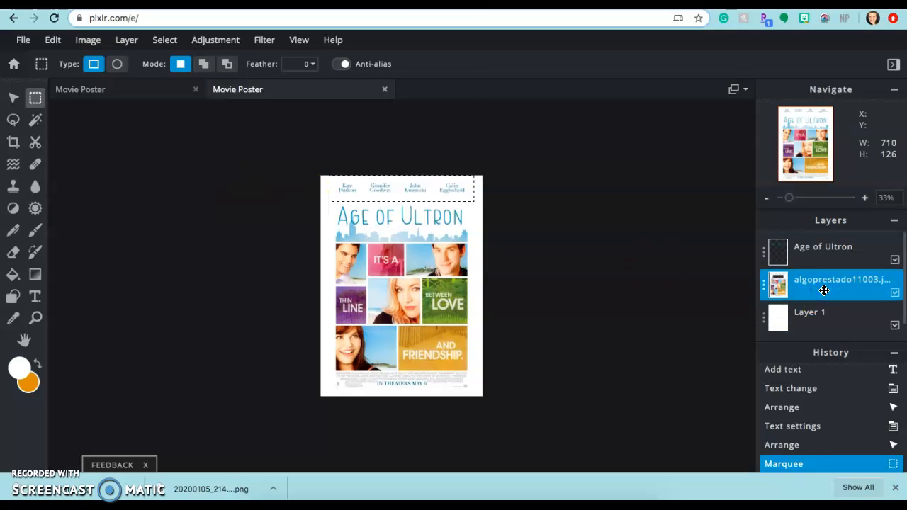
key("Delete")
left_click(527, 233)
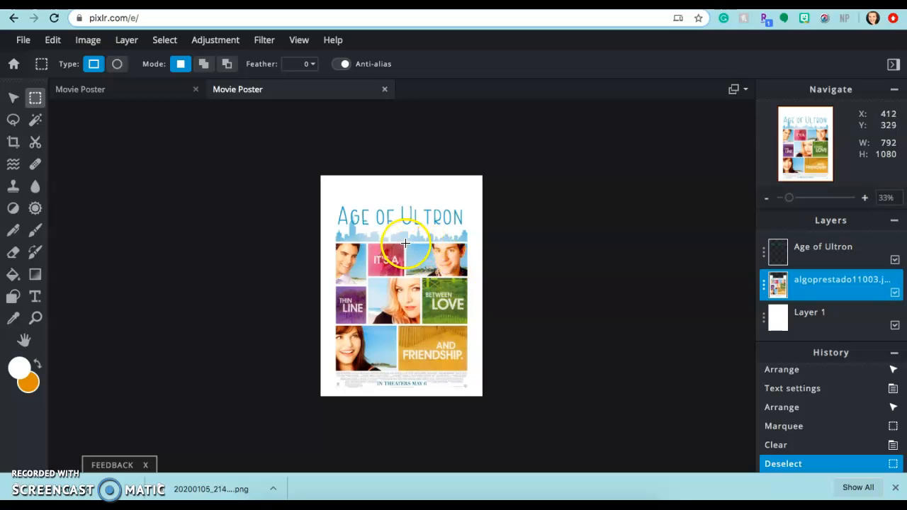
Delete the man's photo beside the "IT'S A" tile from the poster layer, using a rectangular selection of about 308 × 166 px.
left_click_drag(405, 243, 426, 260)
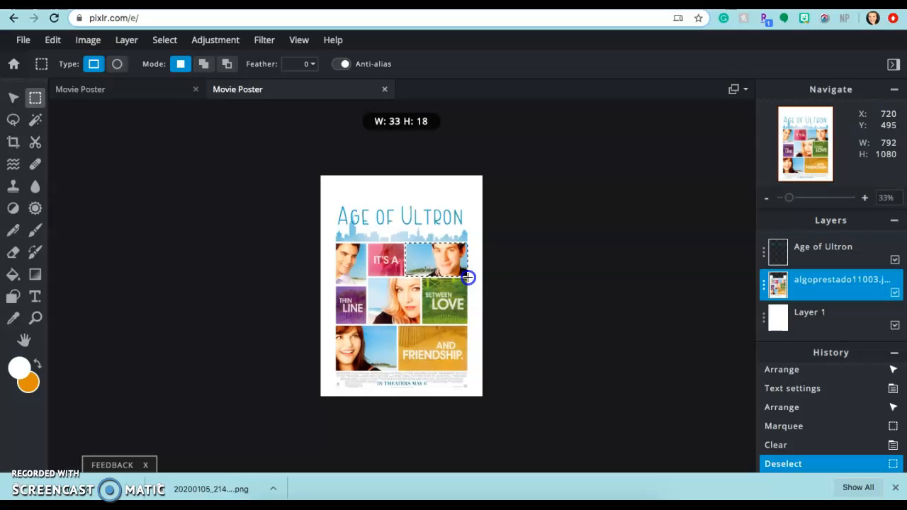
left_click_drag(468, 277, 468, 277)
key("Delete")
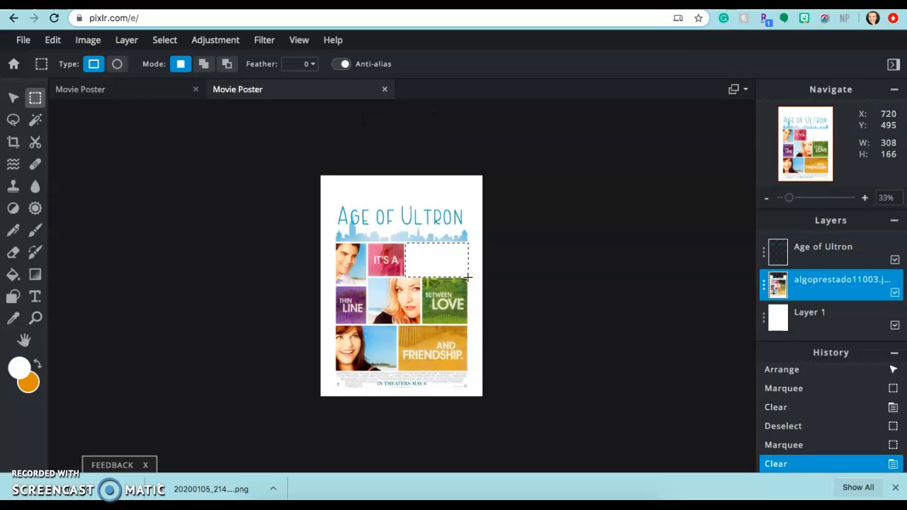
Add the image wp4341201.jpg to the current document as a new layer.
left_click(779, 283)
left_click_drag(783, 283, 805, 498)
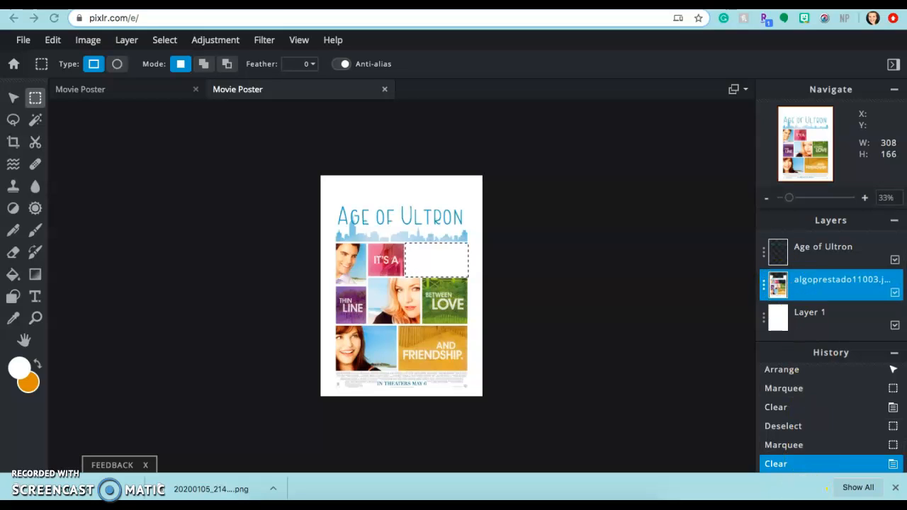
left_click_drag(210, 489, 517, 253)
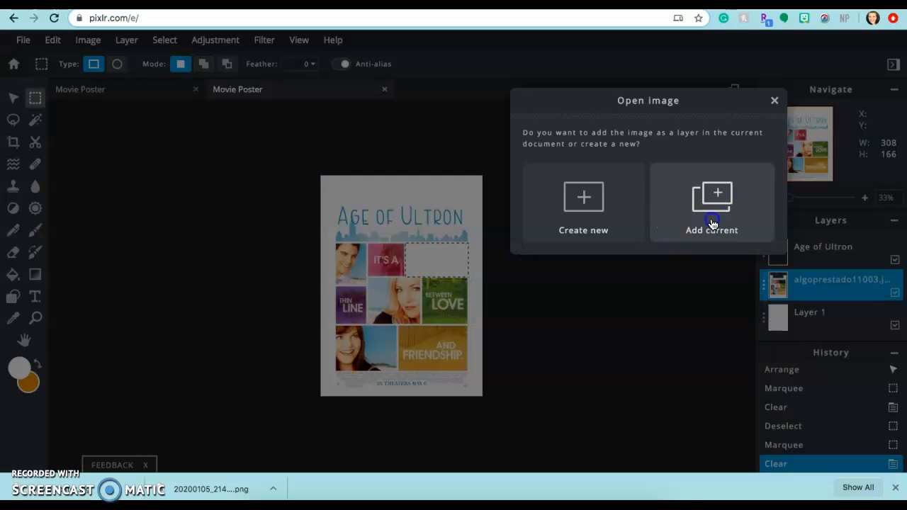
left_click(712, 224)
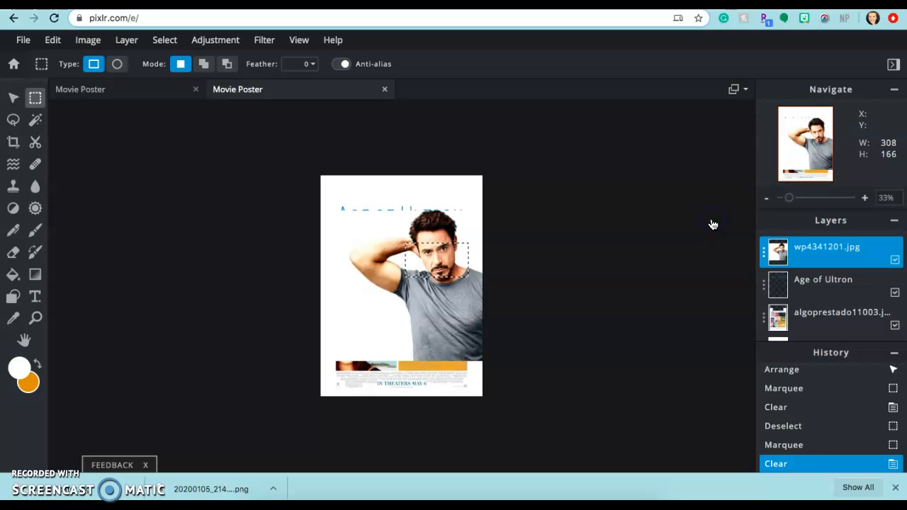
Deselect, shrink the wp4341201.jpg photo to about 447 × 283 px and place it over the emptied tile beside "IT'S A".
left_click(14, 98)
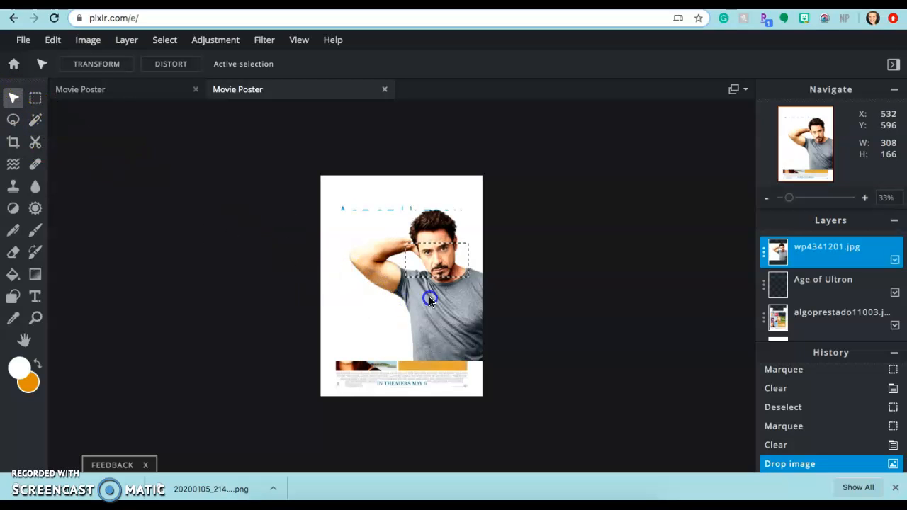
left_click(468, 349)
left_click_drag(283, 211, 425, 285)
mouse_move(401, 314)
left_mouse_down()
mouse_move(389, 314)
mouse_move(409, 297)
mouse_move(396, 297)
left_mouse_up()
left_click_drag(464, 269, 458, 277)
Move the wp4341201.jpg layer beneath the poster image layer so the photo sits behind the cut-out tile.
left_click(800, 258)
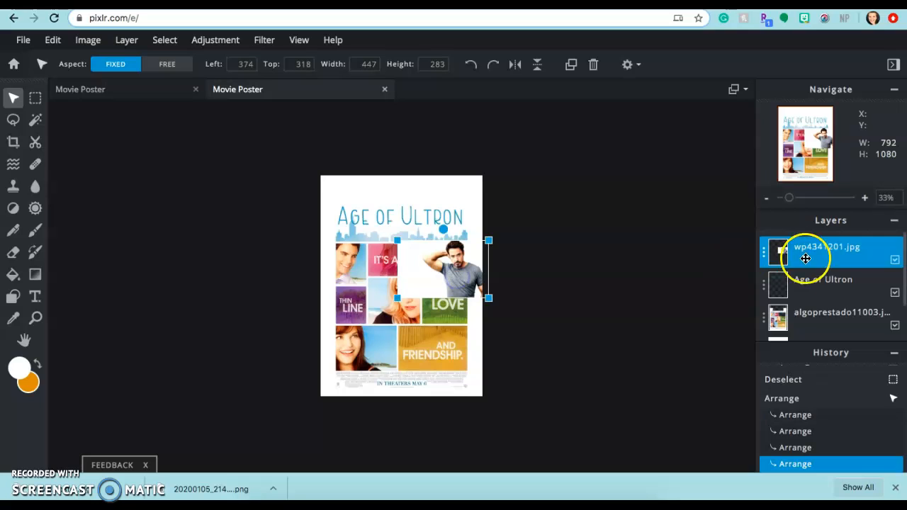
left_click_drag(824, 257, 828, 327)
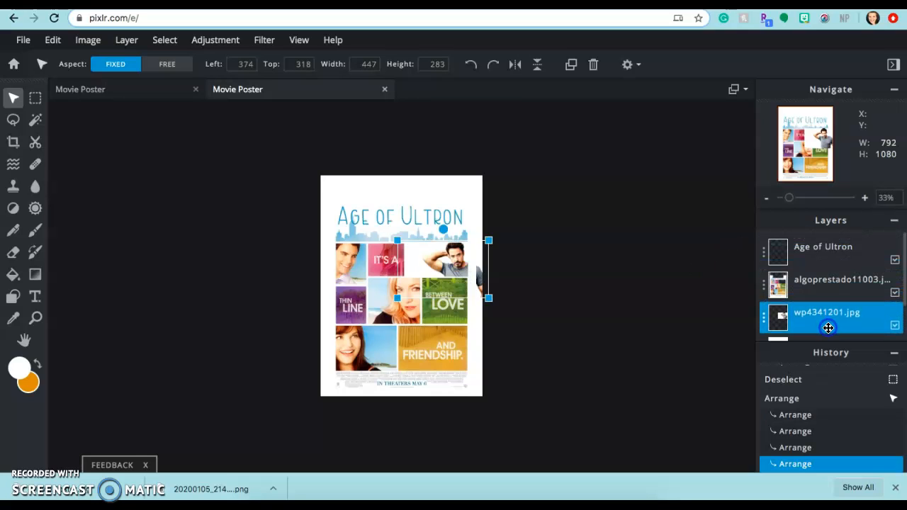
left_click_drag(482, 270, 482, 270)
left_click(537, 293)
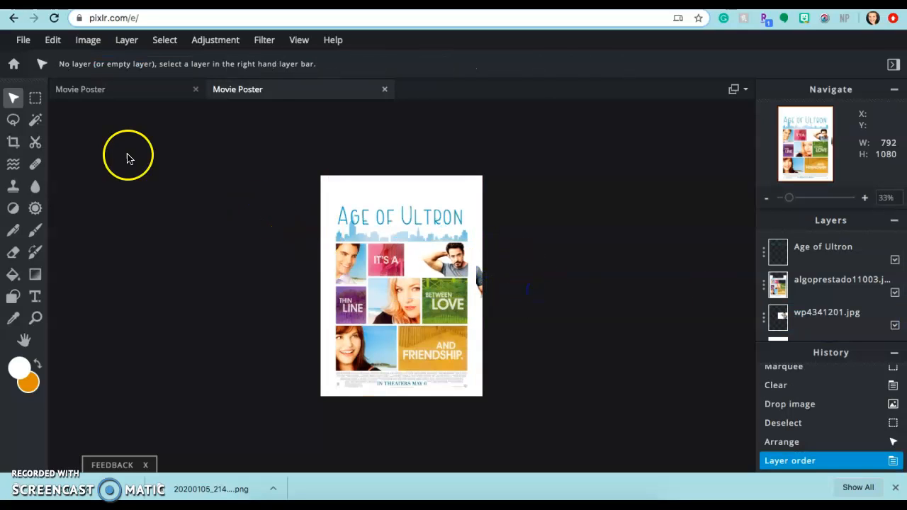
Delete the part of the wp4341201.jpg photo beyond the tile's outer edge, using a selection of about 63 × 384 px, and deselect.
left_click(35, 97)
left_click_drag(470, 233, 520, 313)
left_click(855, 318)
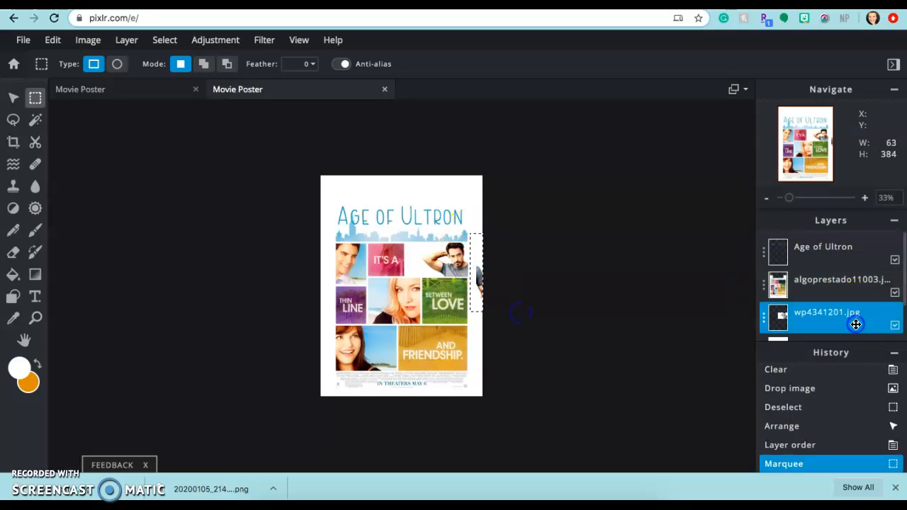
key("Delete")
key("ctrl+d")
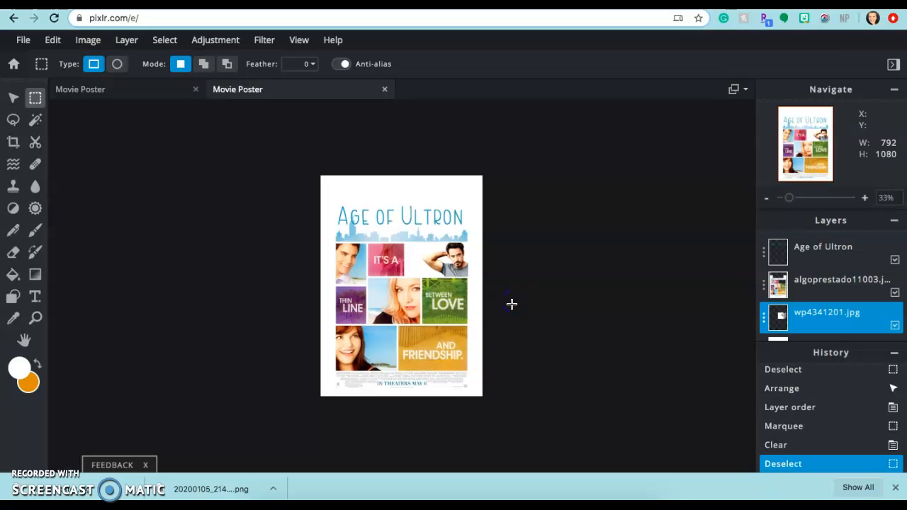
left_click(559, 453)
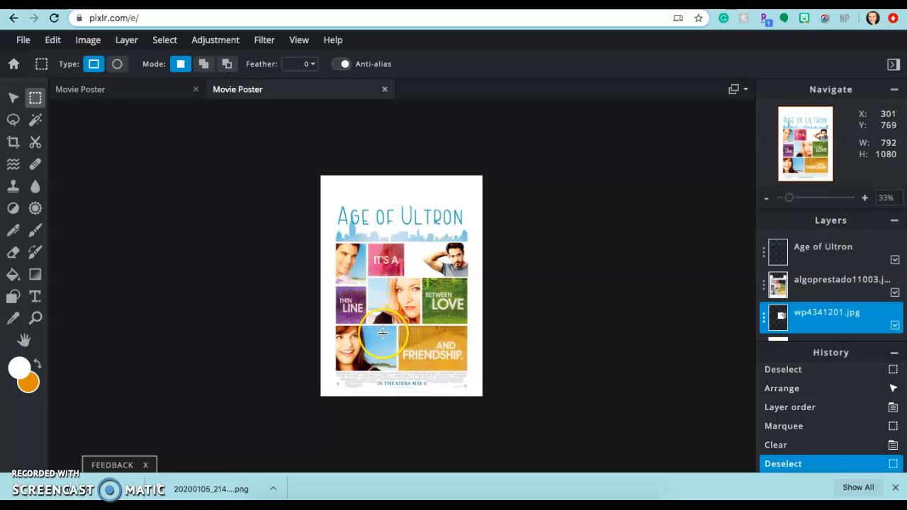
Set the Brush tool's colour to the sky blue sampled from the background of the smiling man's photo.
left_click(33, 226)
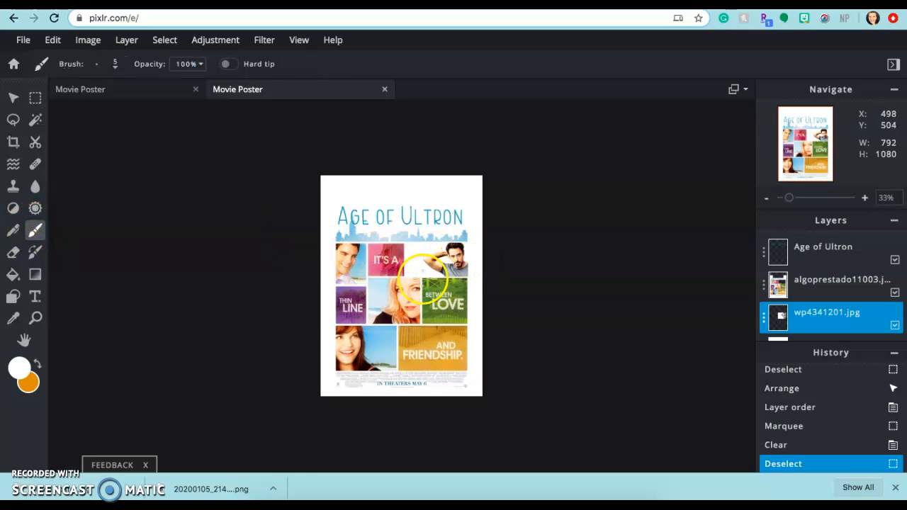
scroll(423, 278, "up", 2)
scroll(423, 278, "up", 2)
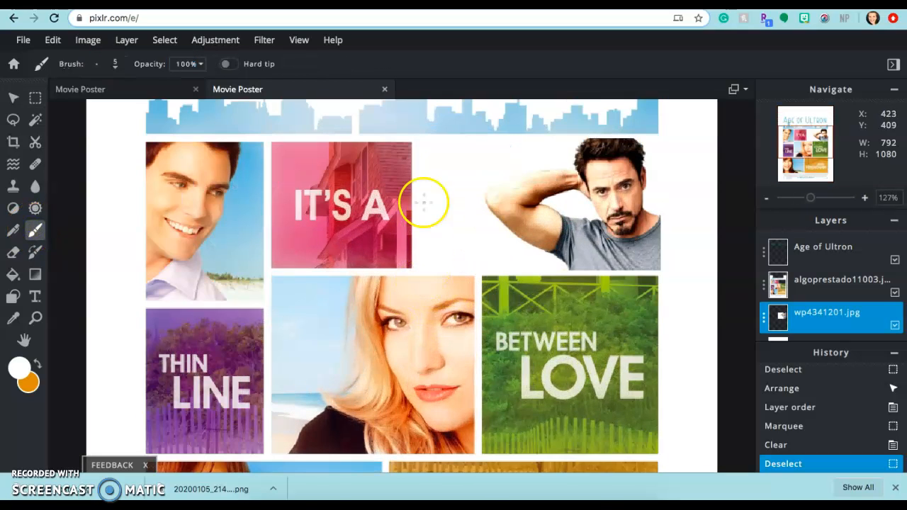
left_click(20, 369)
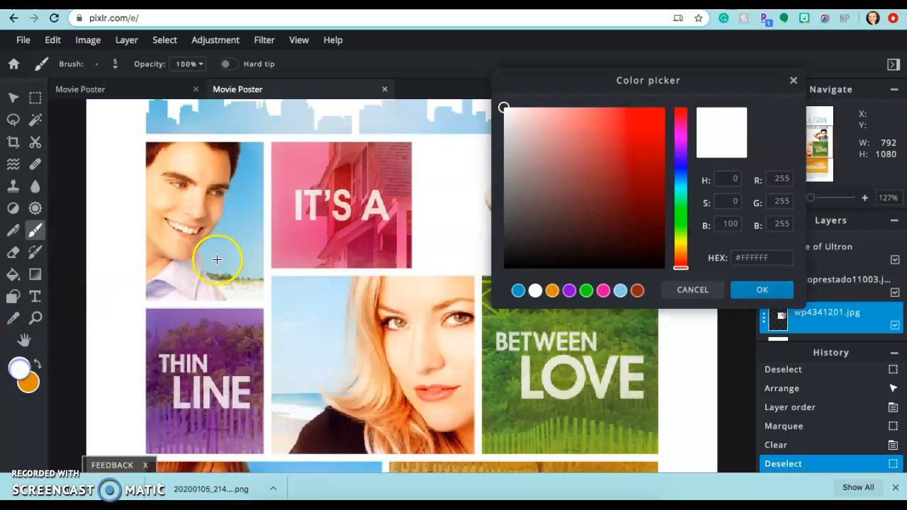
left_click(238, 203)
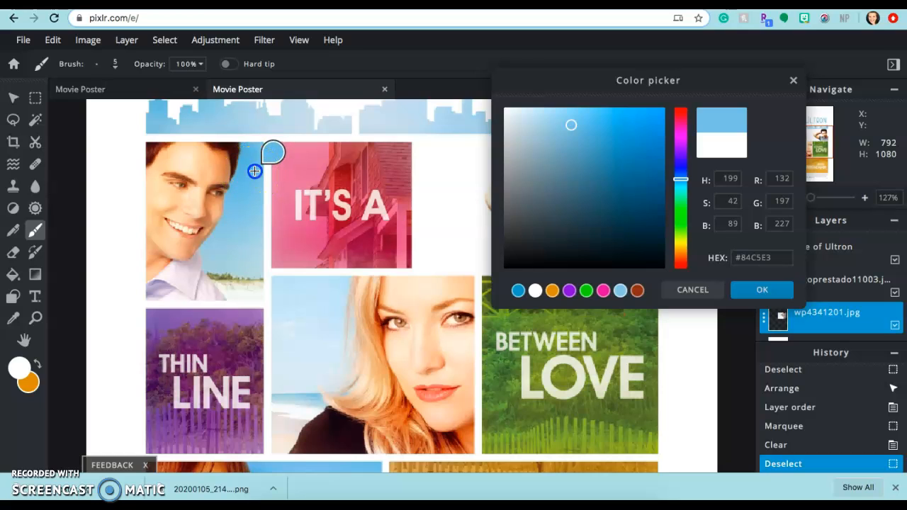
left_click(757, 285)
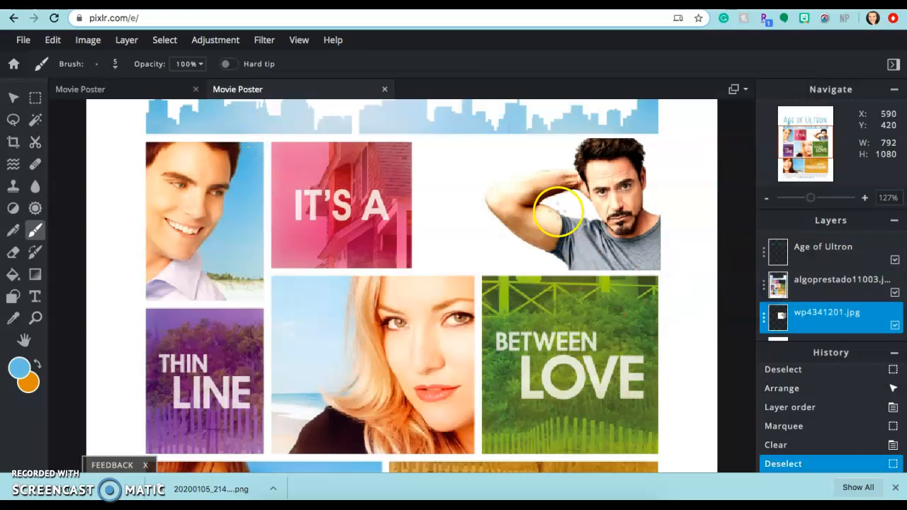
Set the brush size to 91 px and paint blue over the blank area beside the man's raised arm in the new photo.
left_click(35, 230)
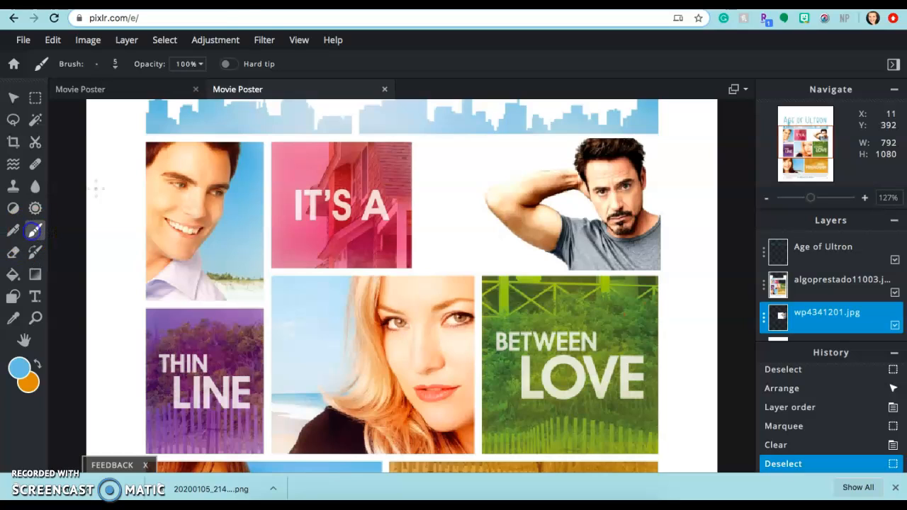
left_click(117, 68)
left_click_drag(121, 107, 112, 110)
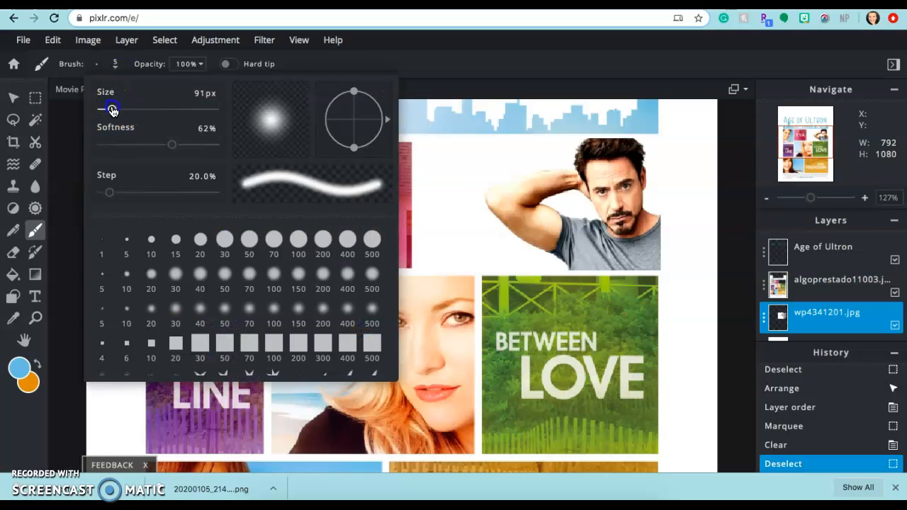
left_click(479, 171)
mouse_move(478, 170)
left_mouse_down()
mouse_move(446, 162)
mouse_move(467, 153)
mouse_move(442, 145)
mouse_move(460, 145)
mouse_move(418, 183)
mouse_move(435, 235)
mouse_move(431, 280)
mouse_move(450, 260)
mouse_move(518, 269)
mouse_move(464, 245)
mouse_move(444, 214)
mouse_move(471, 245)
left_mouse_up()
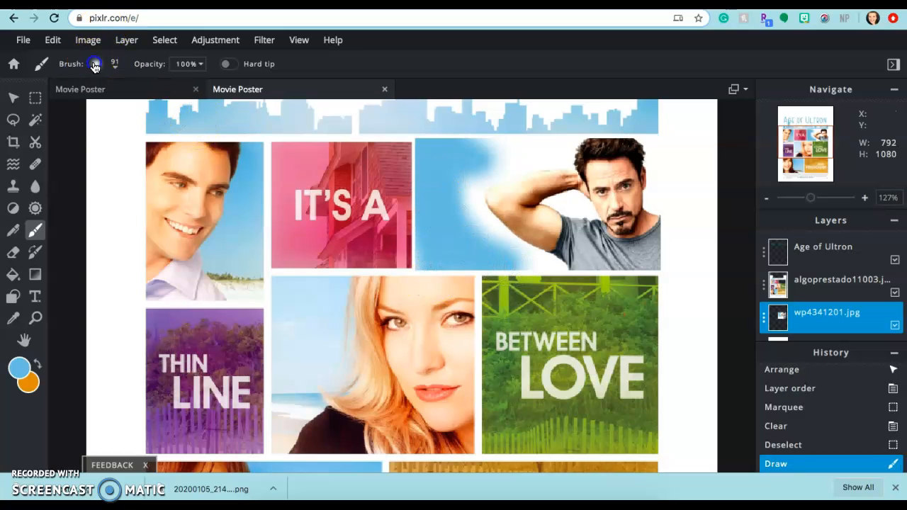
Reduce the brush softness and paint the remaining white background around the man's arm and head blue.
left_click(96, 63)
left_click_drag(170, 145, 118, 149)
left_click(440, 244)
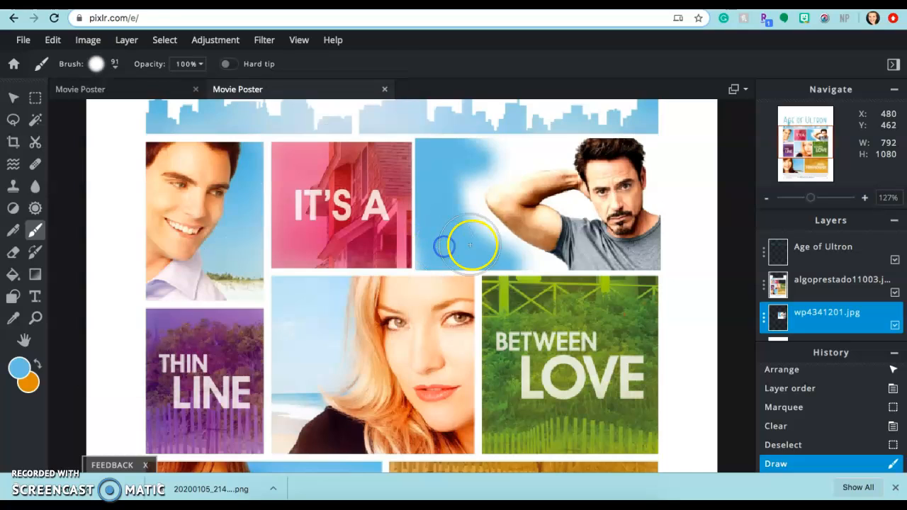
mouse_move(469, 243)
left_mouse_down()
mouse_move(486, 260)
mouse_move(449, 224)
mouse_move(539, 290)
mouse_move(489, 264)
mouse_move(519, 279)
mouse_move(477, 246)
mouse_move(485, 250)
mouse_move(444, 191)
mouse_move(489, 153)
mouse_move(554, 133)
mouse_move(494, 137)
mouse_move(532, 138)
left_mouse_up()
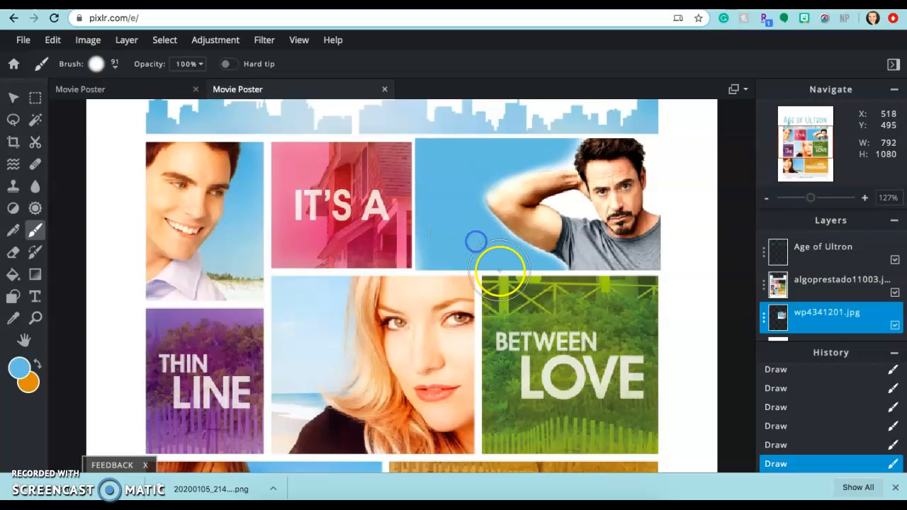
mouse_move(572, 190)
left_mouse_down()
mouse_move(699, 174)
mouse_move(678, 188)
mouse_move(672, 136)
mouse_move(676, 193)
mouse_move(720, 192)
left_mouse_up()
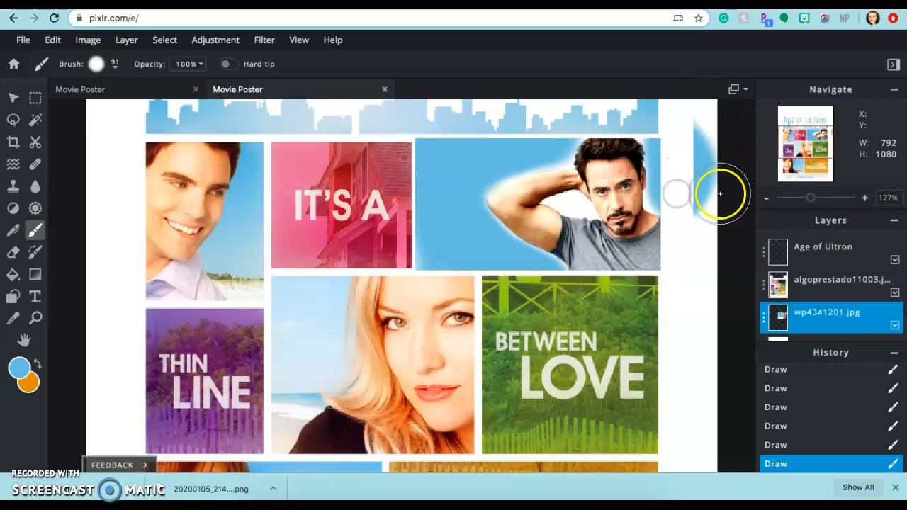
Delete the stray blue paint in the poster's white margin, using a rectangular selection of about 41 × 166 px.
scroll(411, 149, "down", 3)
left_click(37, 99)
left_click_drag(621, 118, 667, 220)
key("Delete")
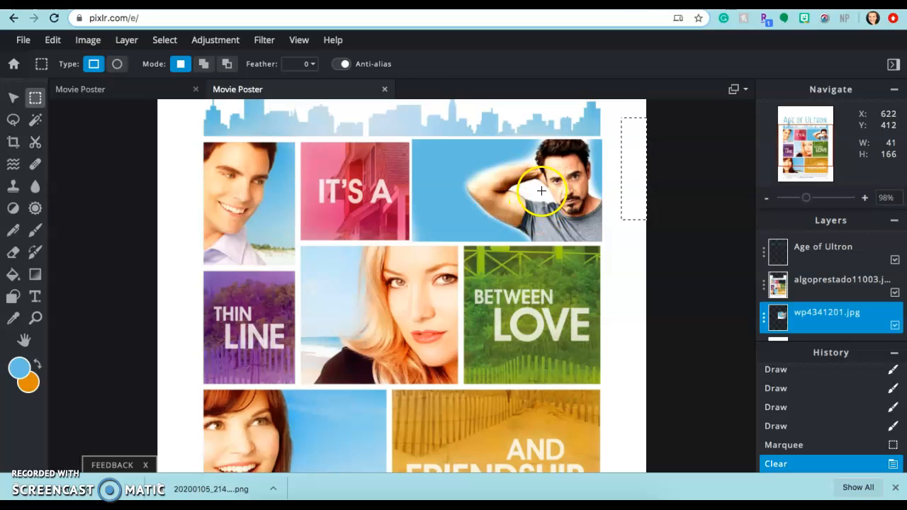
Make the poster image layer active and select the blonde woman's tile with a rectangular selection of about 261 × 231 px.
left_click(13, 98)
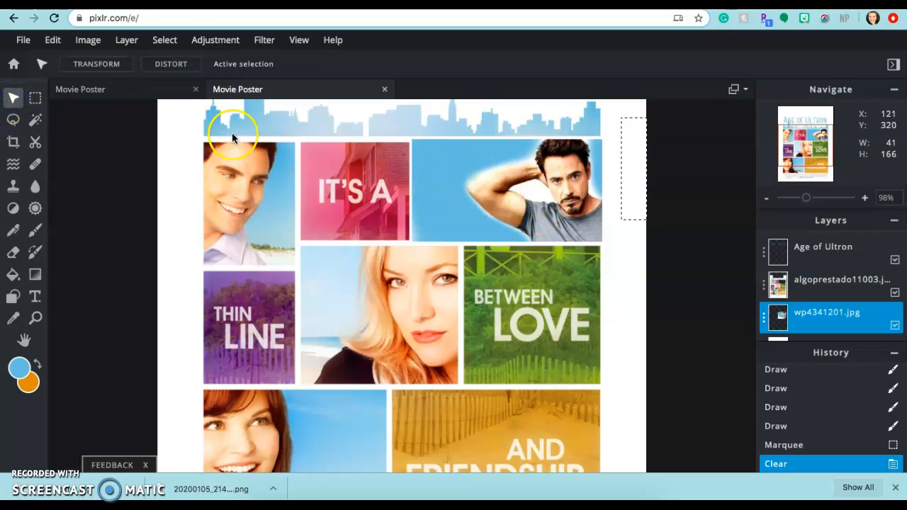
scroll(342, 220, "up", 2)
scroll(342, 221, "down", 4)
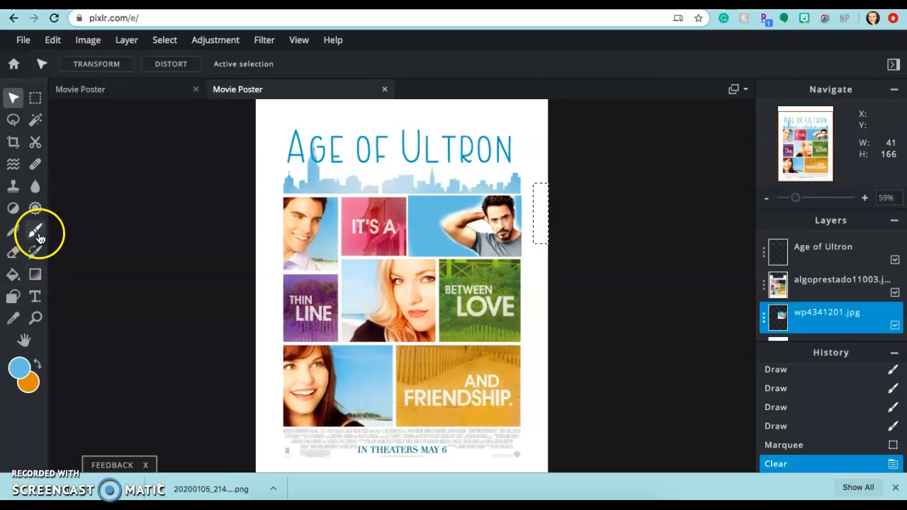
left_click(35, 97)
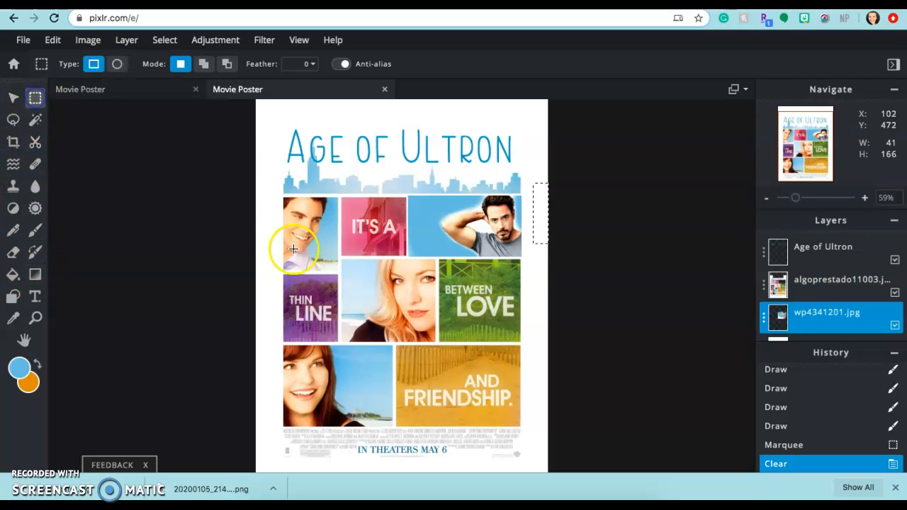
left_click(829, 290)
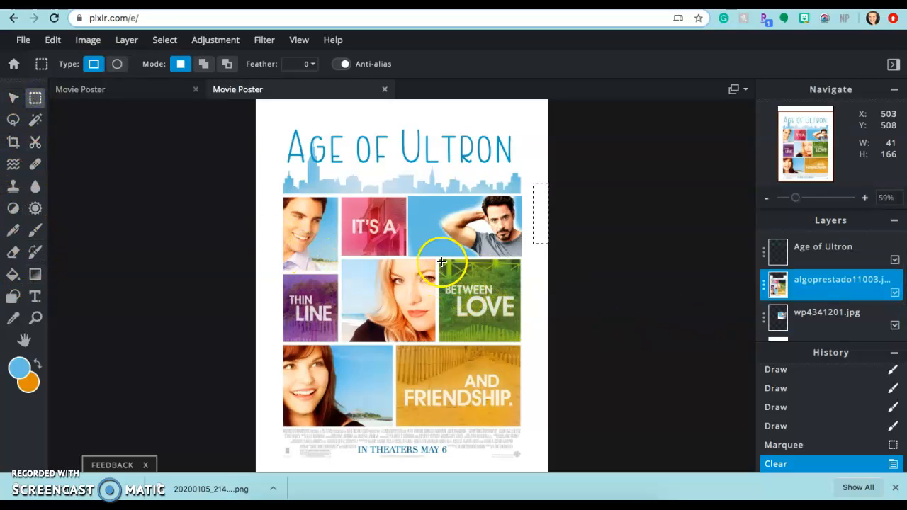
left_click_drag(438, 259, 474, 308)
left_click_drag(436, 259, 340, 343)
Add an empty layer above the poster image layer while keeping the blonde woman's tile selected.
scroll(853, 294, "down", 1)
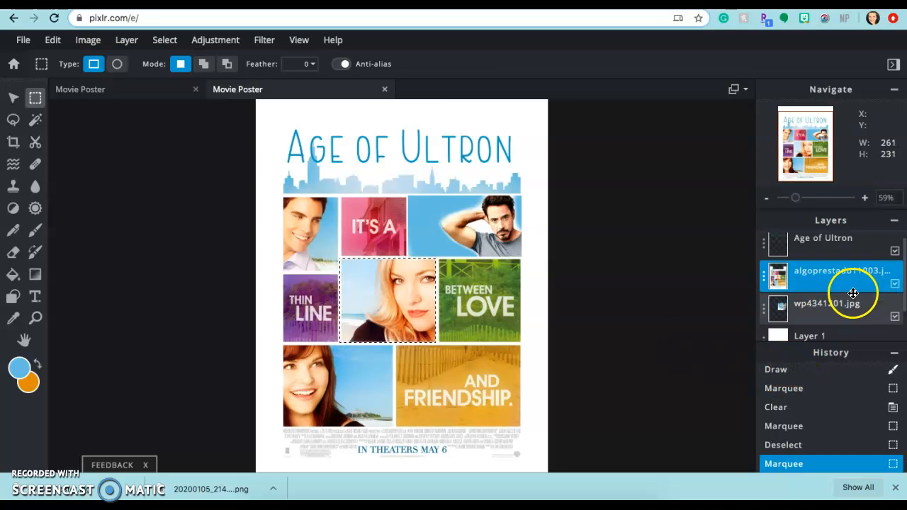
scroll(852, 293, "down", 2)
left_click(831, 330)
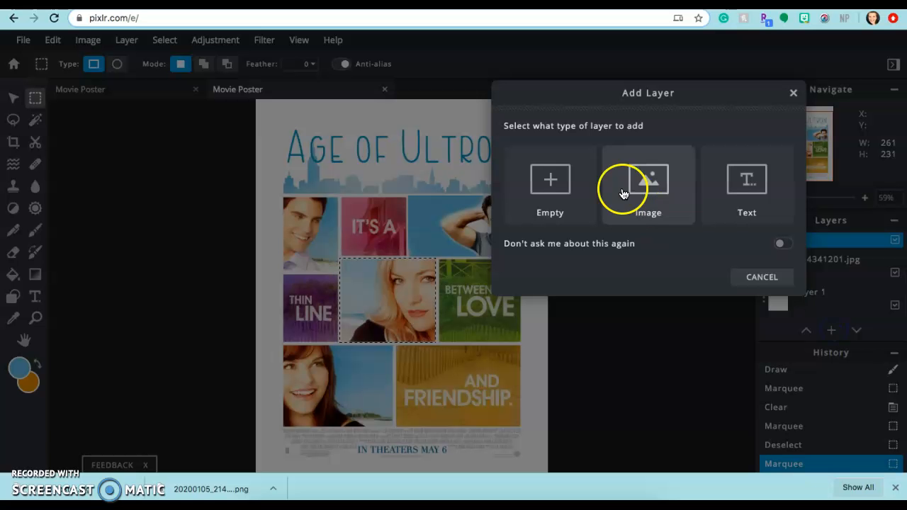
left_click(571, 197)
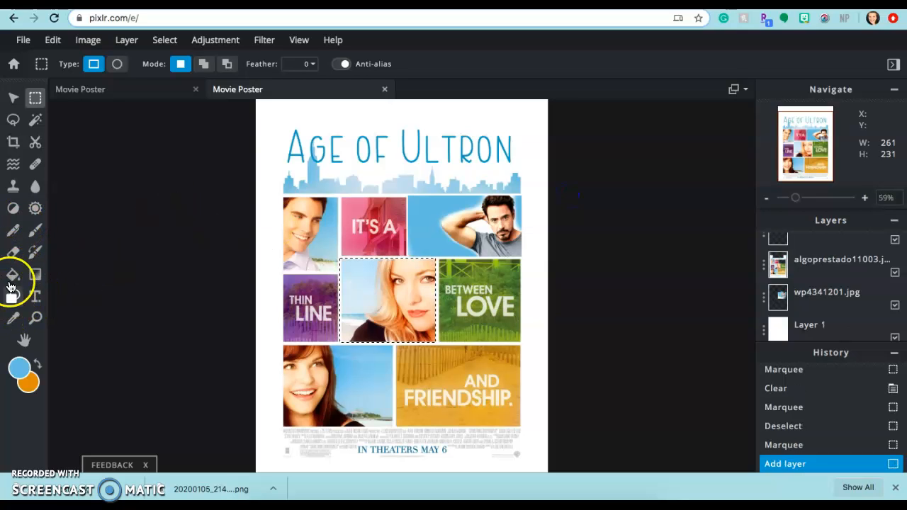
Choose the Fill tool and set its colour to the preset hot pink.
left_click(14, 275)
left_click(20, 367)
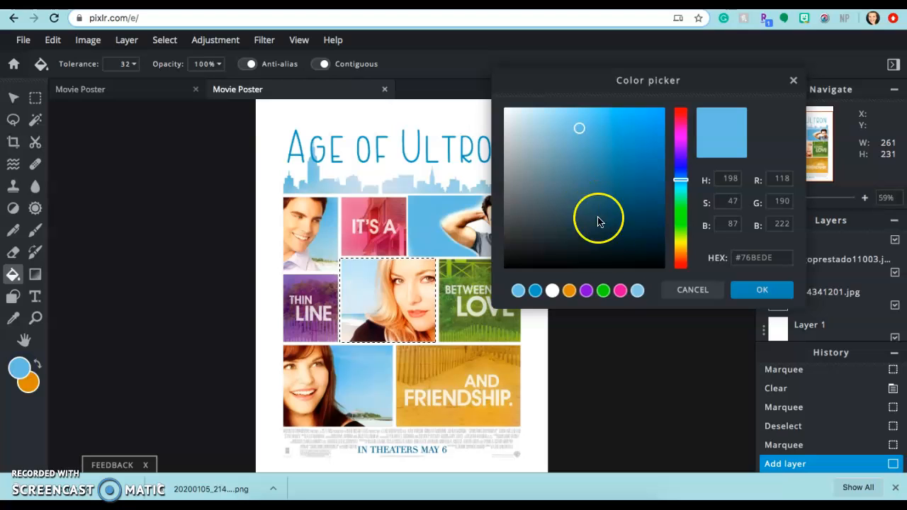
left_click(620, 291)
left_click(768, 298)
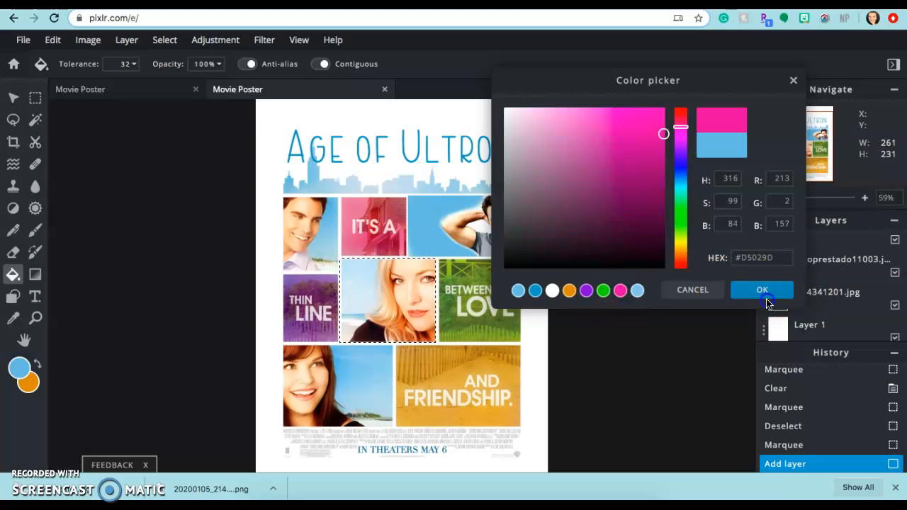
Set the fill opacity to 40% and fill the selected tile with pink on the empty layer.
left_click(205, 63)
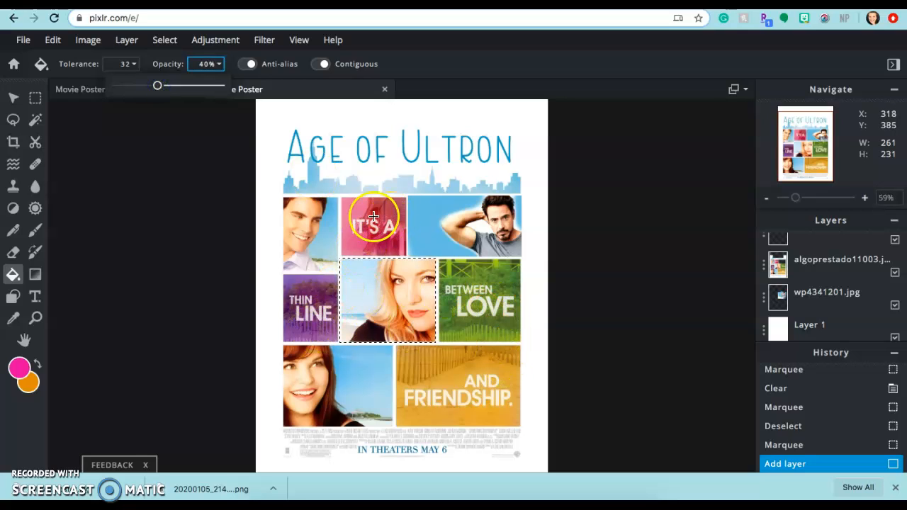
left_click(366, 304)
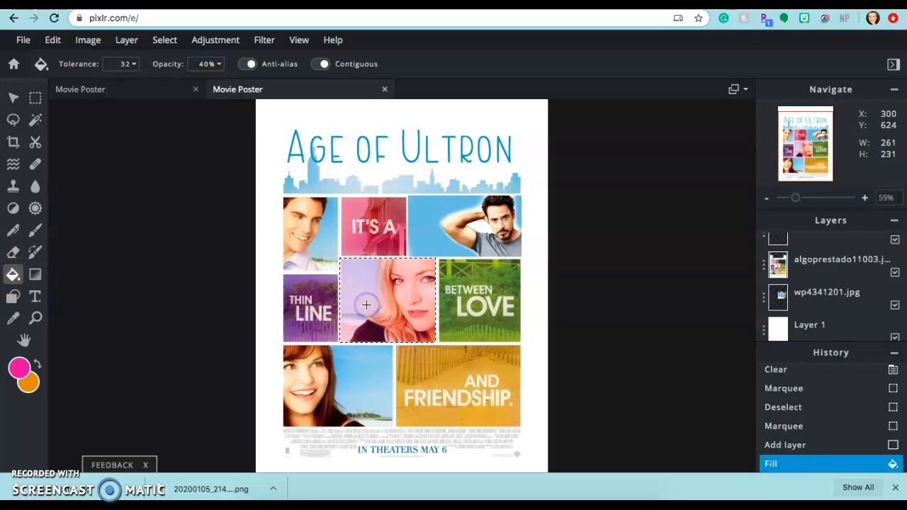
Set the fill opacity to 46%, undo both trial fills made over the blonde woman's tile, and refill it with pink.
left_click(209, 64)
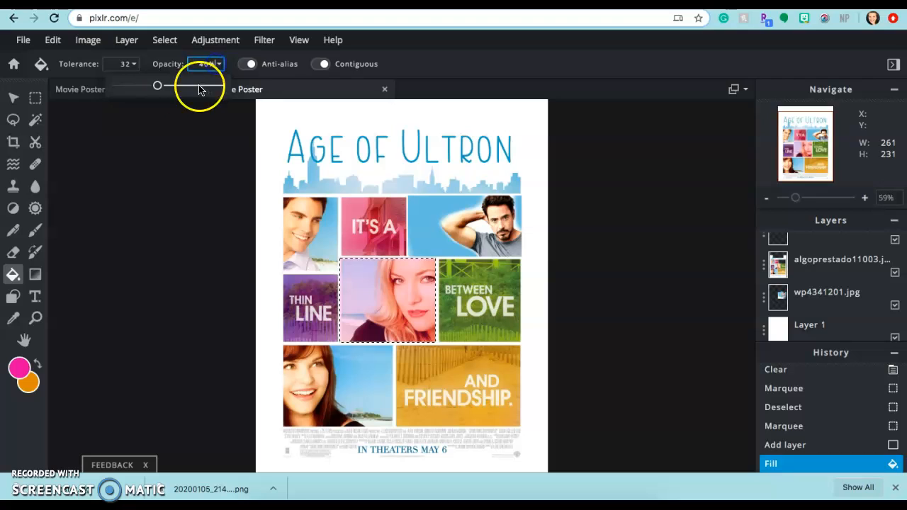
left_click(373, 308)
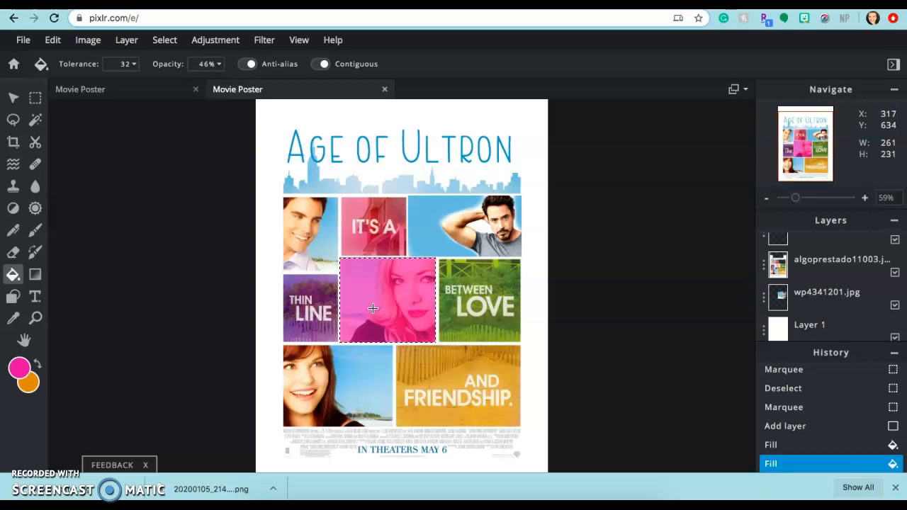
key("ctrl+z")
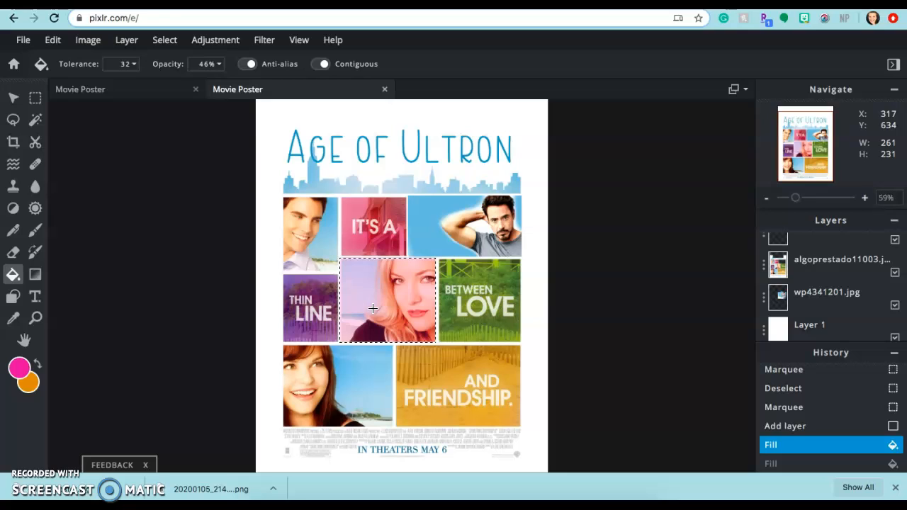
key("ctrl+z")
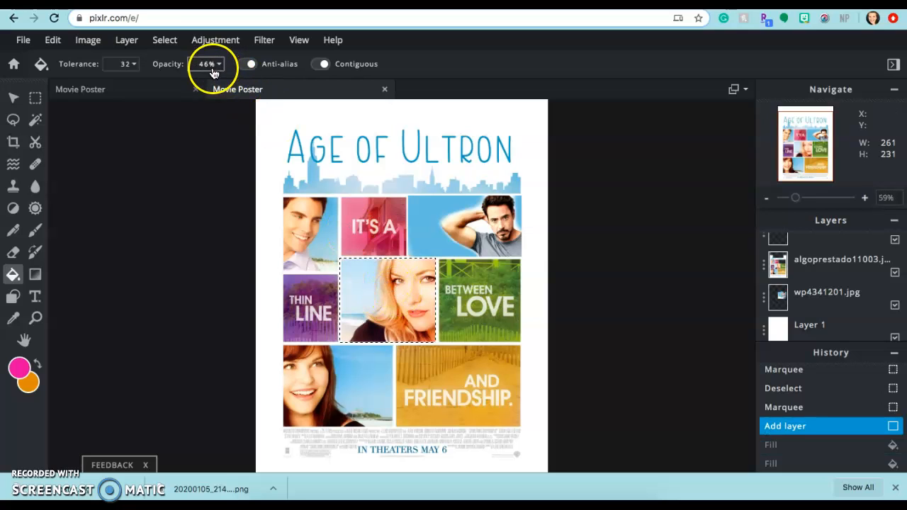
left_click(382, 287)
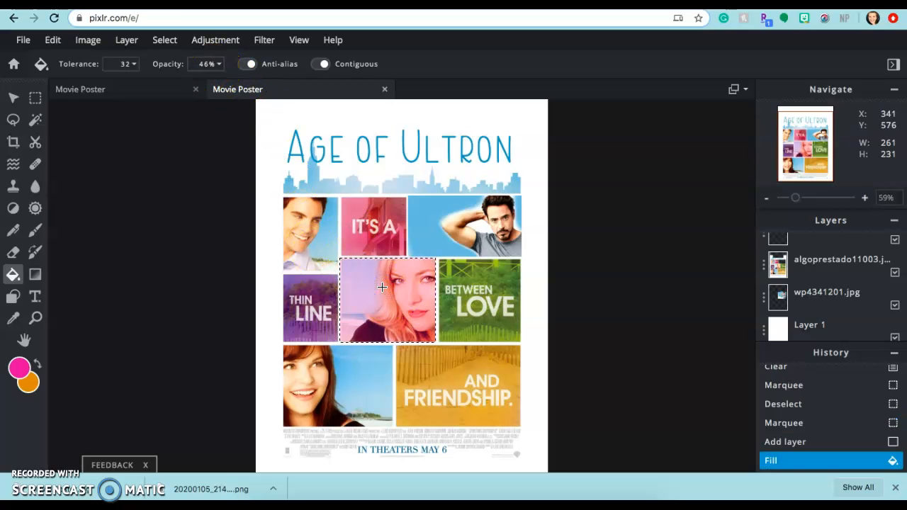
Undo the pink fill on the blonde woman's tile, try a pink fill at 58% opacity, and undo it.
key("ctrl+z")
left_click(214, 63)
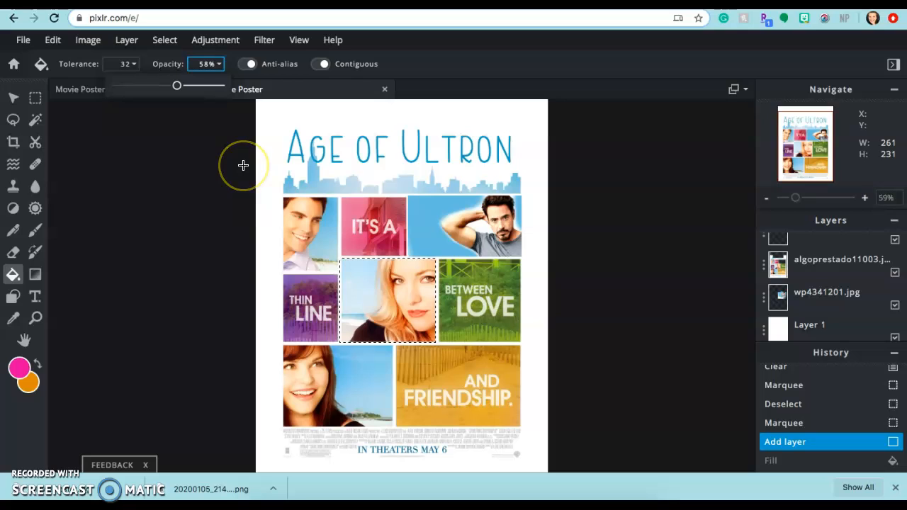
left_click(365, 305)
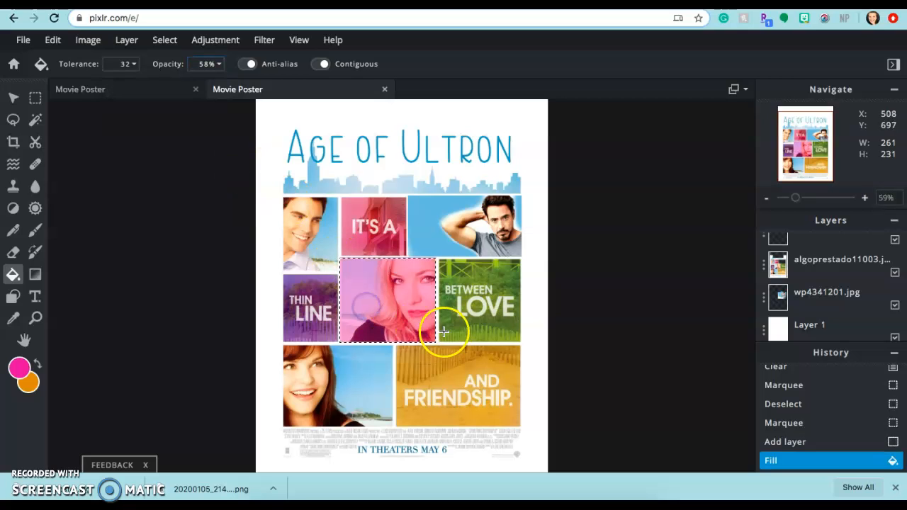
key("ctrl+z")
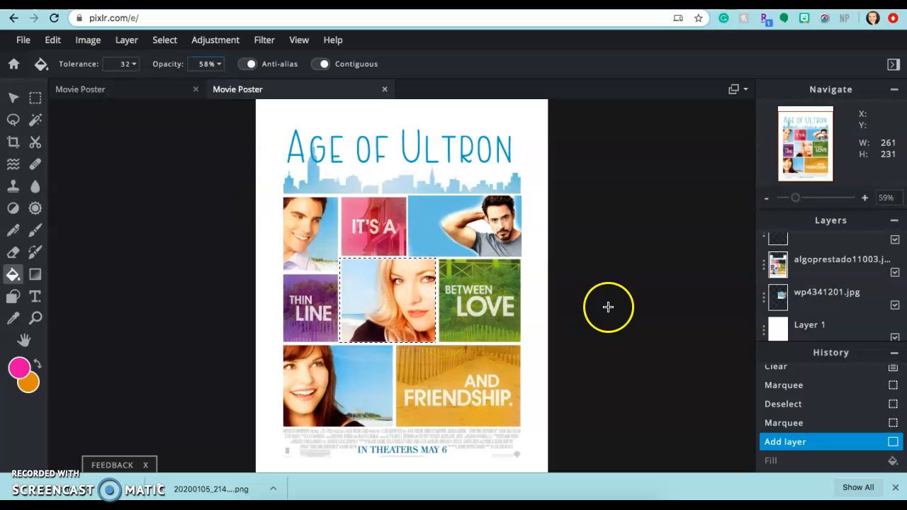
scroll(807, 303, "up", 2)
scroll(829, 299, "down", 3)
scroll(829, 299, "up", 3)
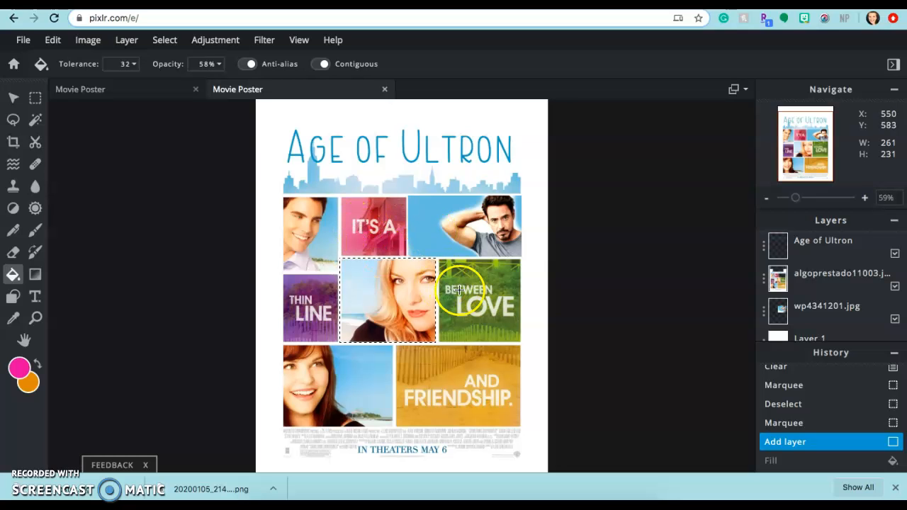
Switch to the completed Age of Ultron poster document and flatten all its layers into one.
left_click(132, 92)
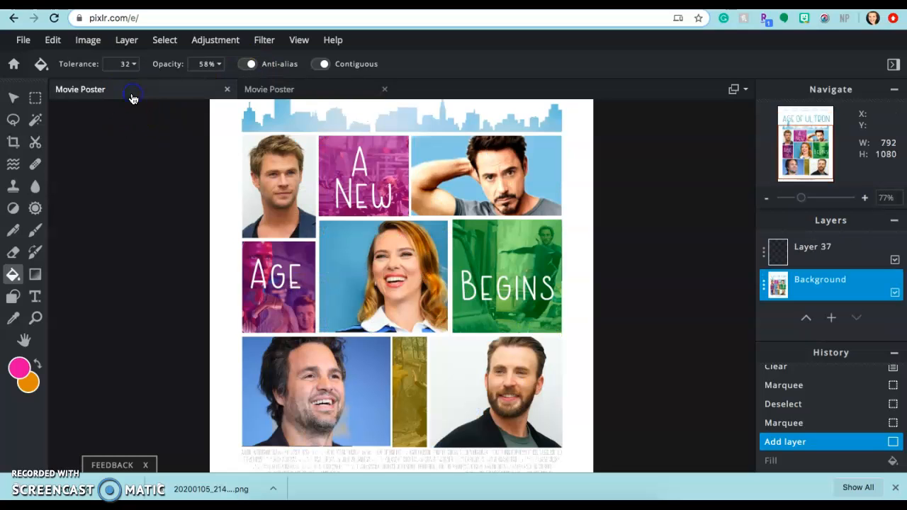
scroll(319, 238, "down", 5)
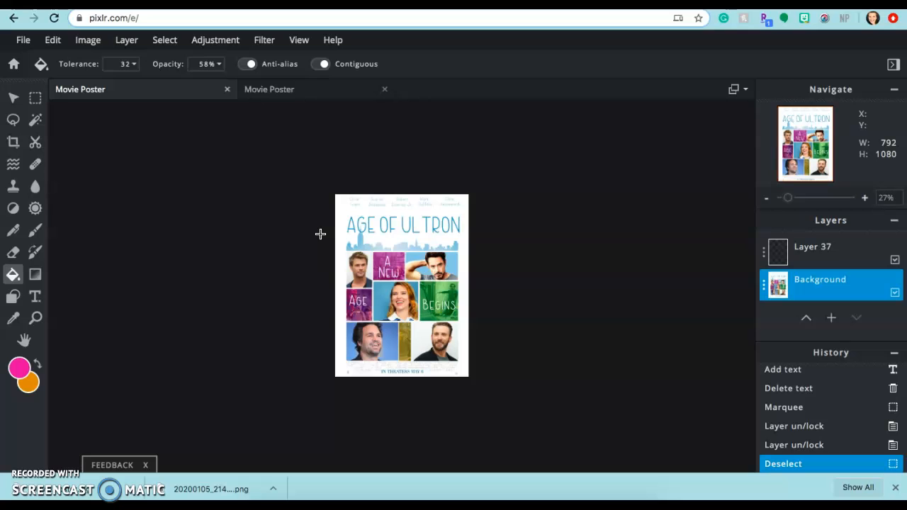
scroll(320, 232, "up", 5)
scroll(320, 232, "down", 5)
scroll(320, 232, "up", 5)
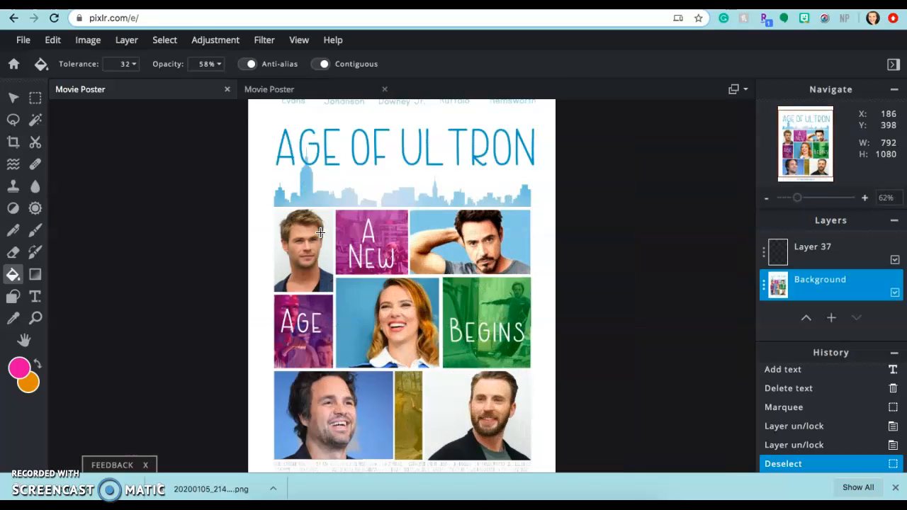
left_click_drag(810, 199, 798, 202)
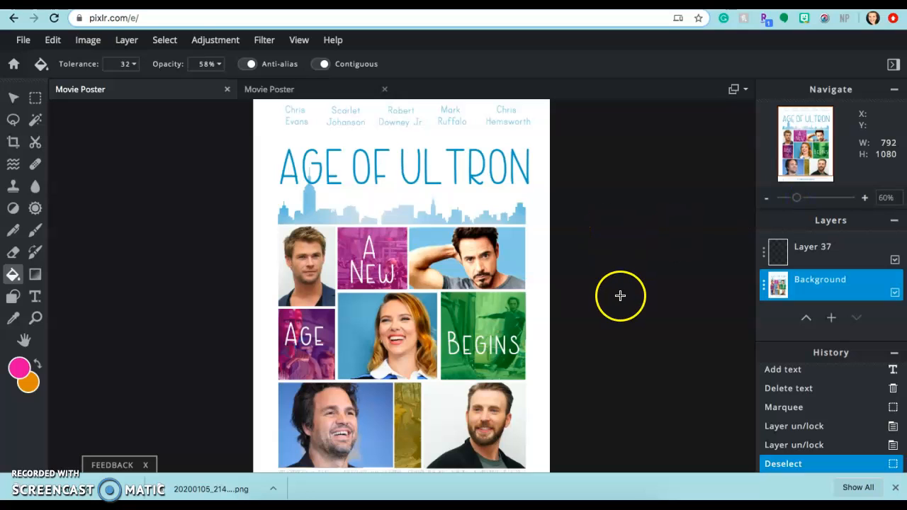
left_click(123, 43)
mouse_move(89, 44)
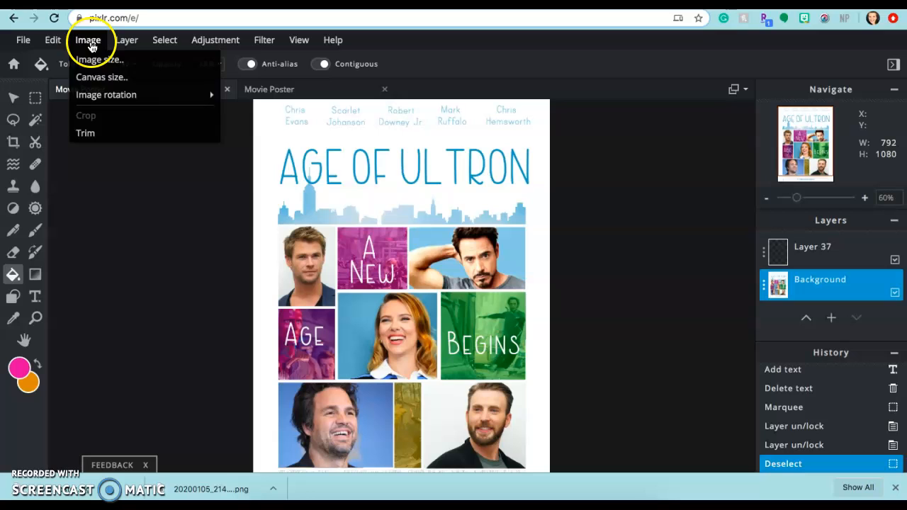
mouse_move(133, 48)
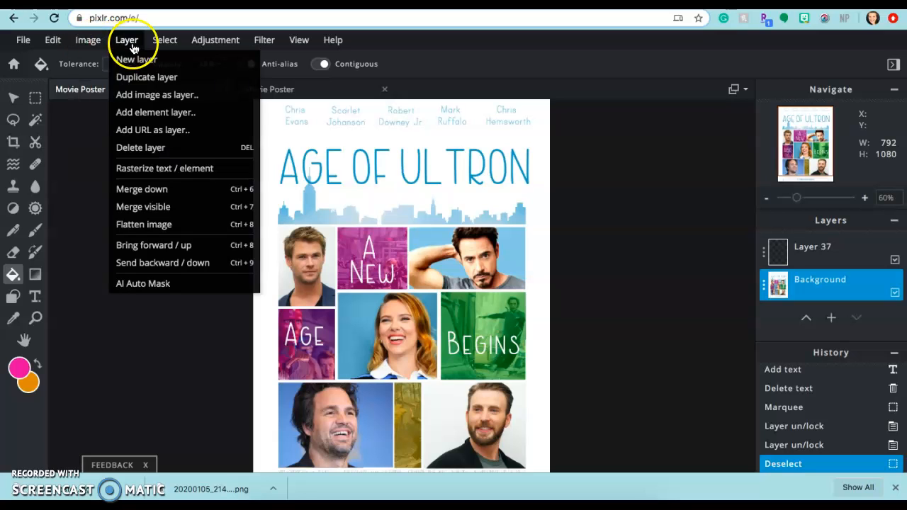
left_click(146, 225)
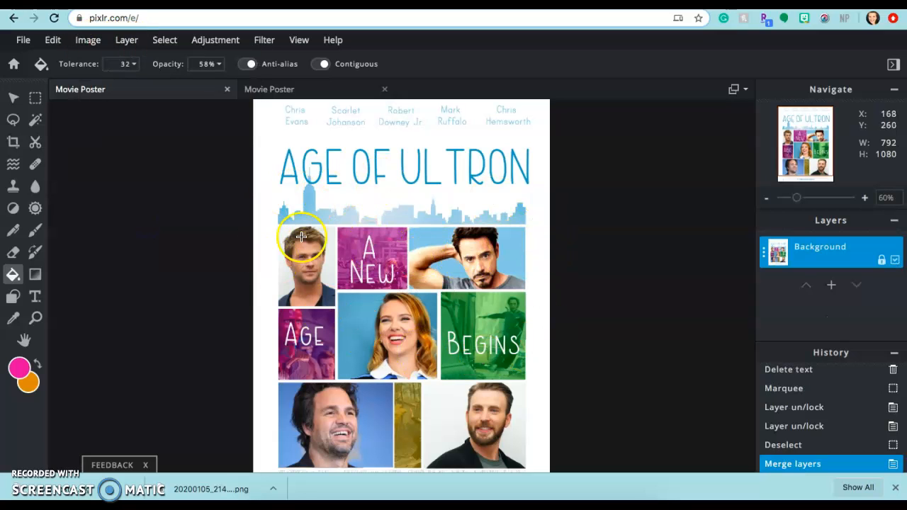